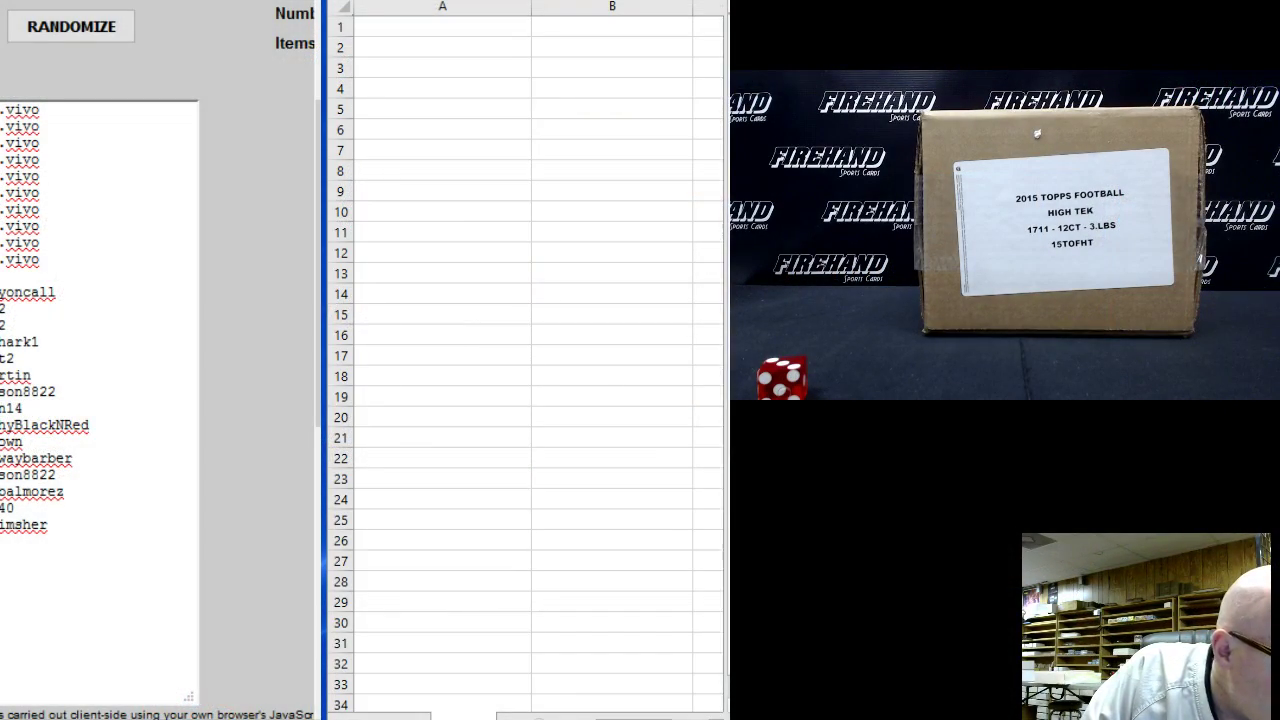
- Randomize the list of participant usernames three times
scroll(160, 400, "left", 3)
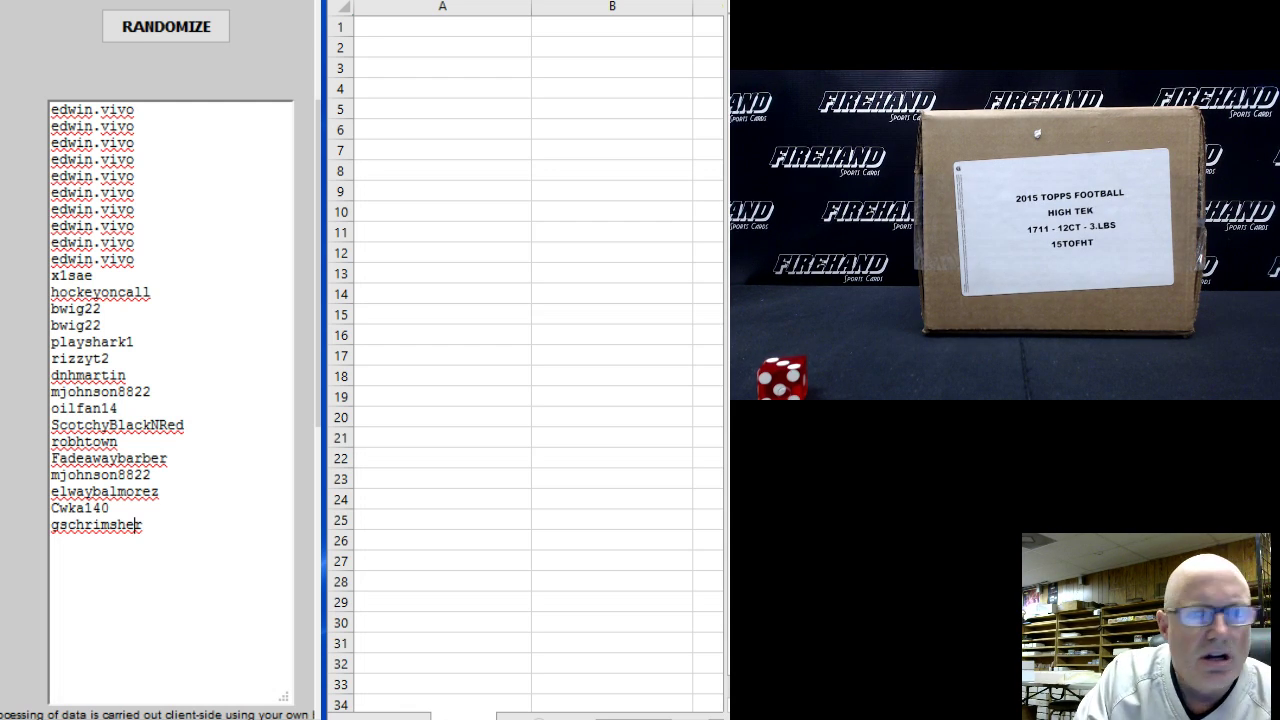
left_click(125, 30)
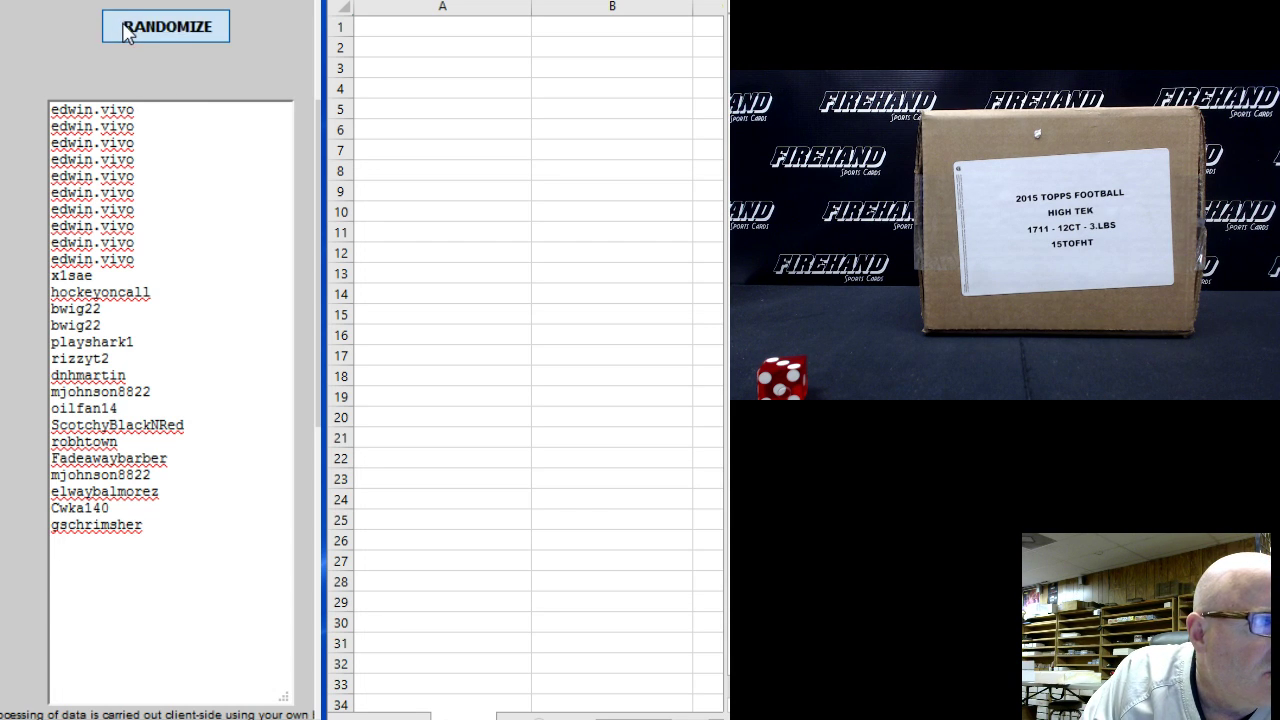
left_click(125, 30)
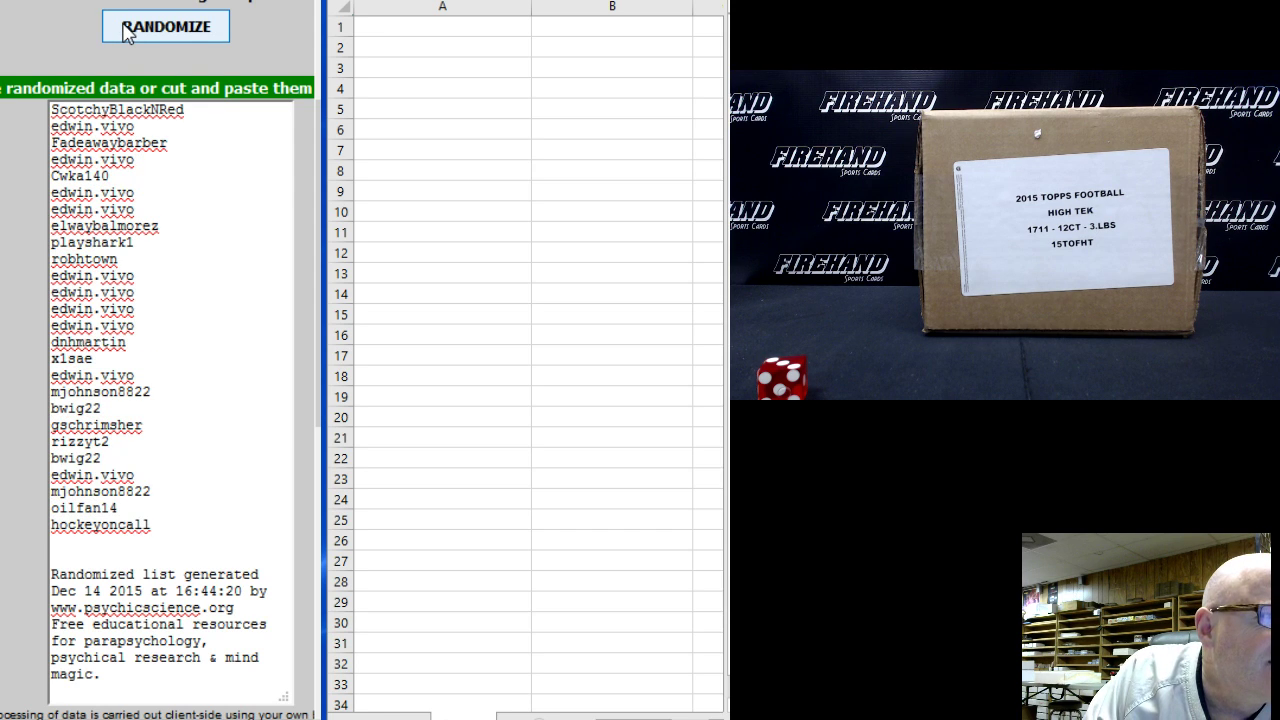
left_click(125, 30)
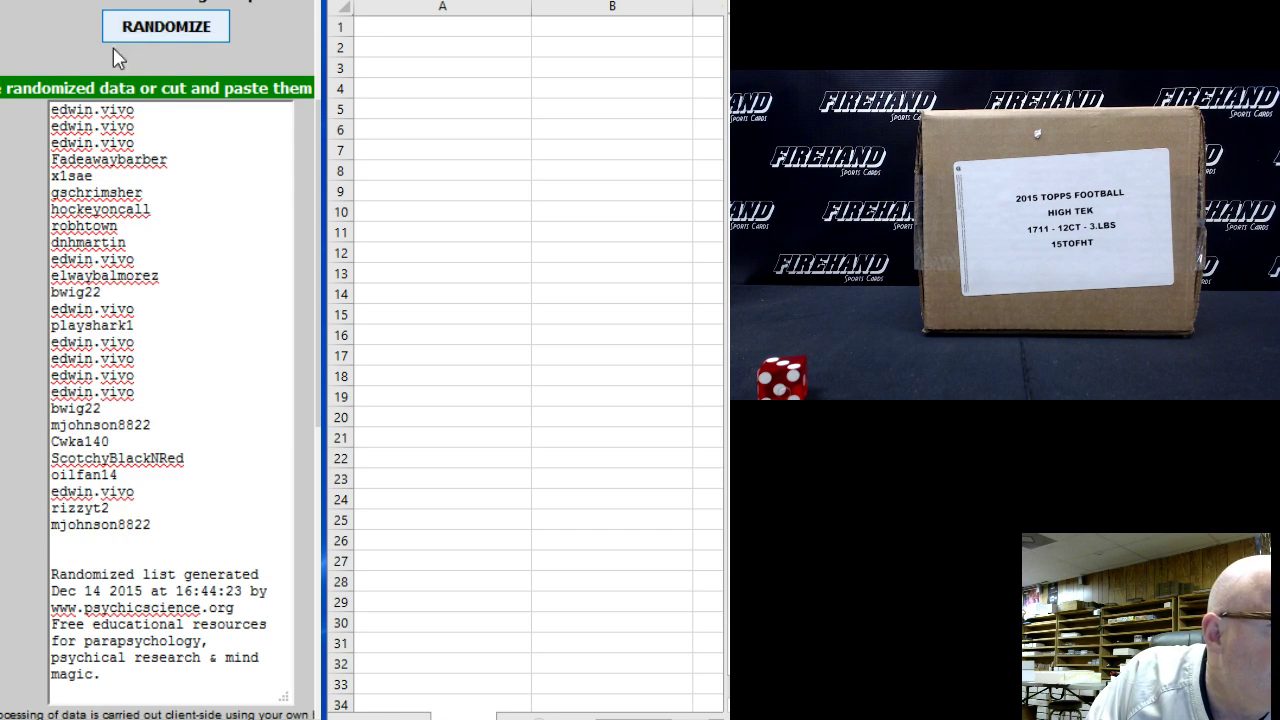
- Copy the randomized usernames, without the generator's footer text, into column A of the spreadsheet starting at A1
left_click_drag(52, 110, 221, 533)
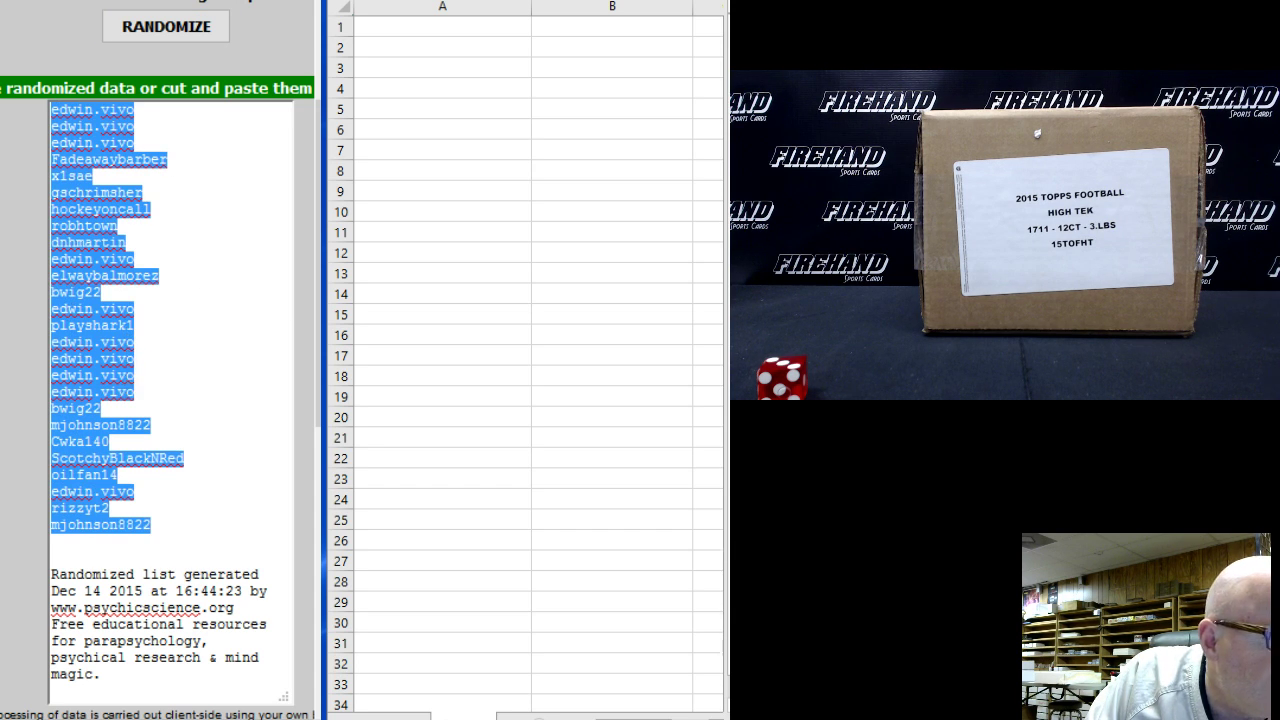
left_click(410, 26)
right_click(410, 26)
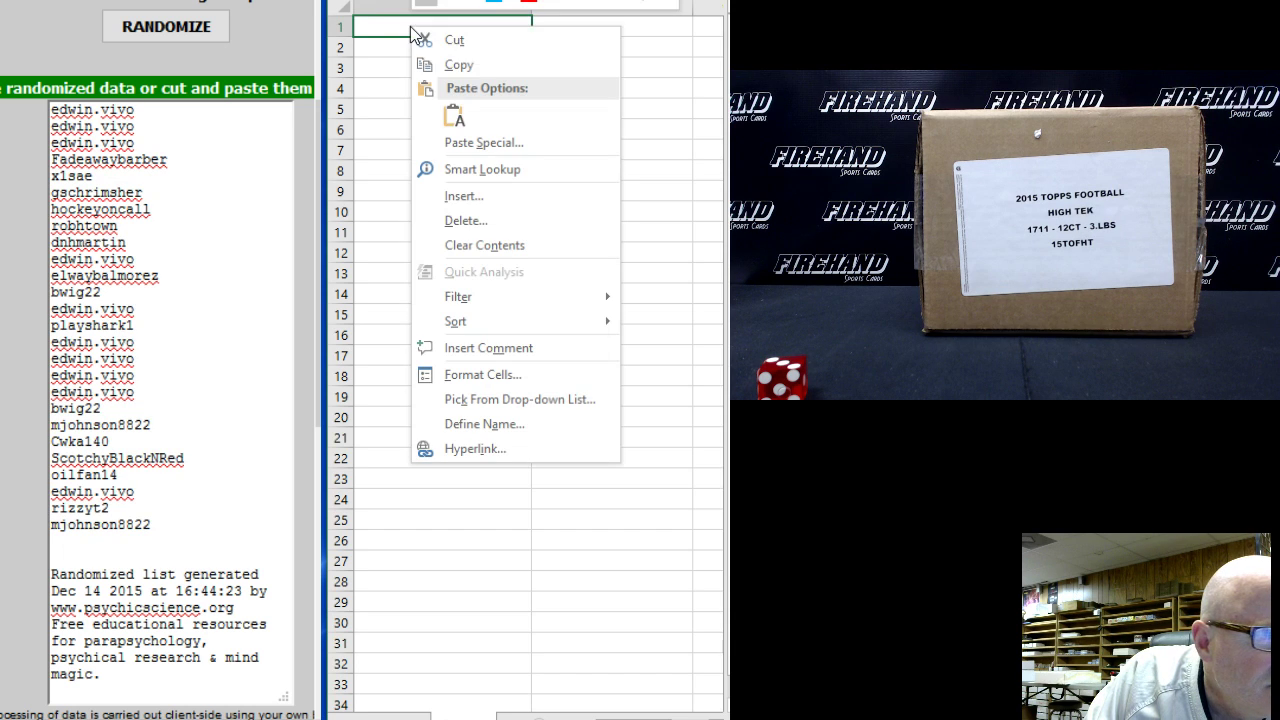
left_click(451, 119)
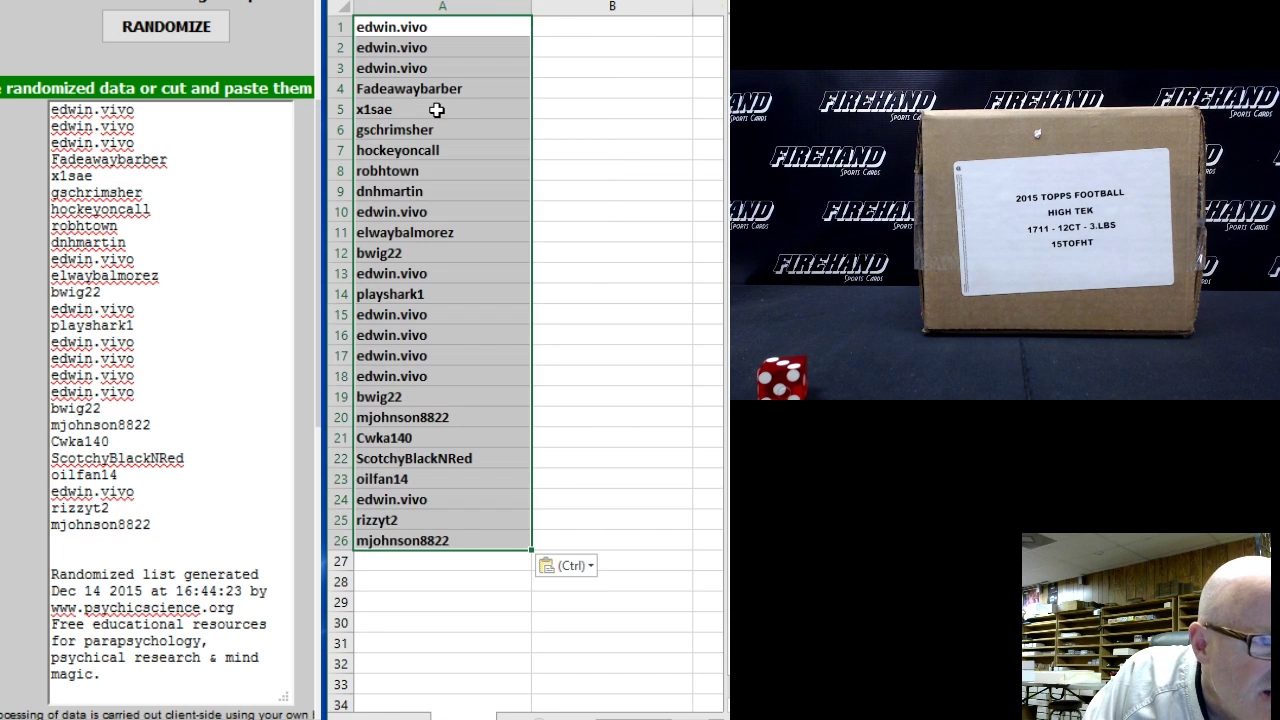
left_click(560, 30)
left_click(560, 29)
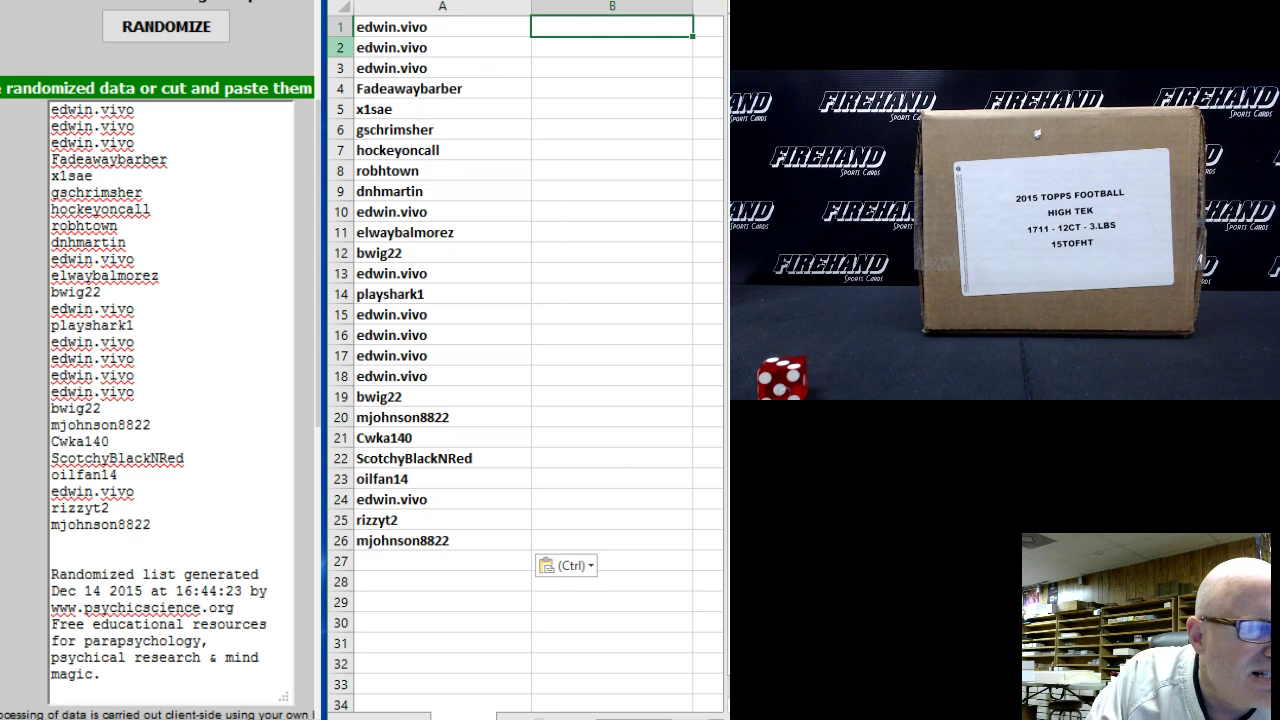
- Switch to the randomizer page holding the football team list and check its entries from 49ers down to Titans
key("alt+Tab")
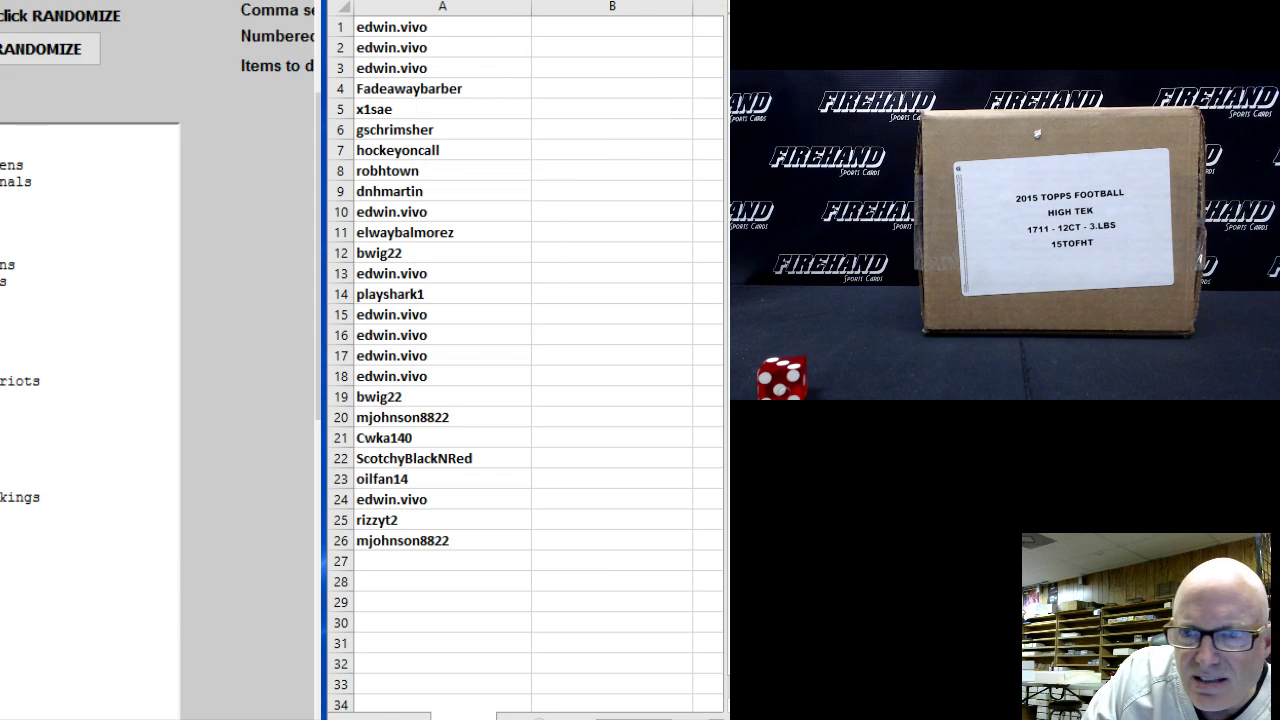
scroll(158, 400, "left", 2)
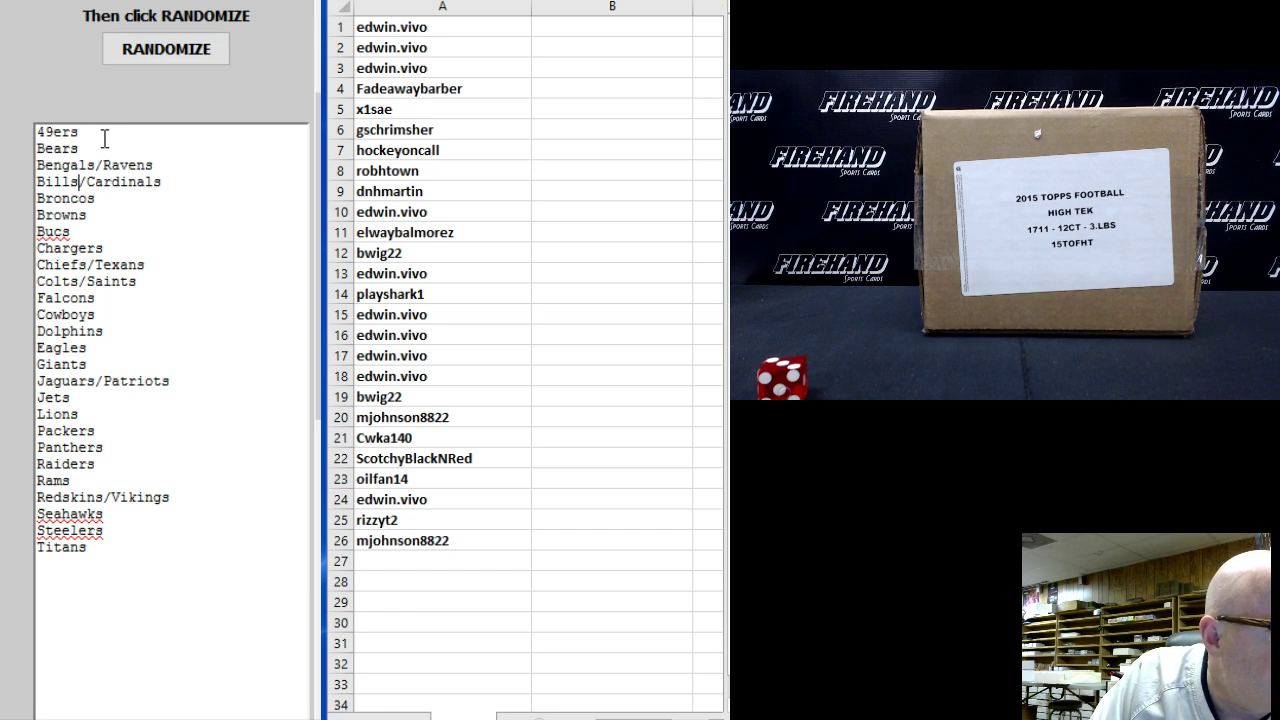
key("Down")
key("Down")
key("Down")
key("Down")
key("Down")
key("Down")
key("Down")
key("Down")
key("Down")
key("Down")
key("Down")
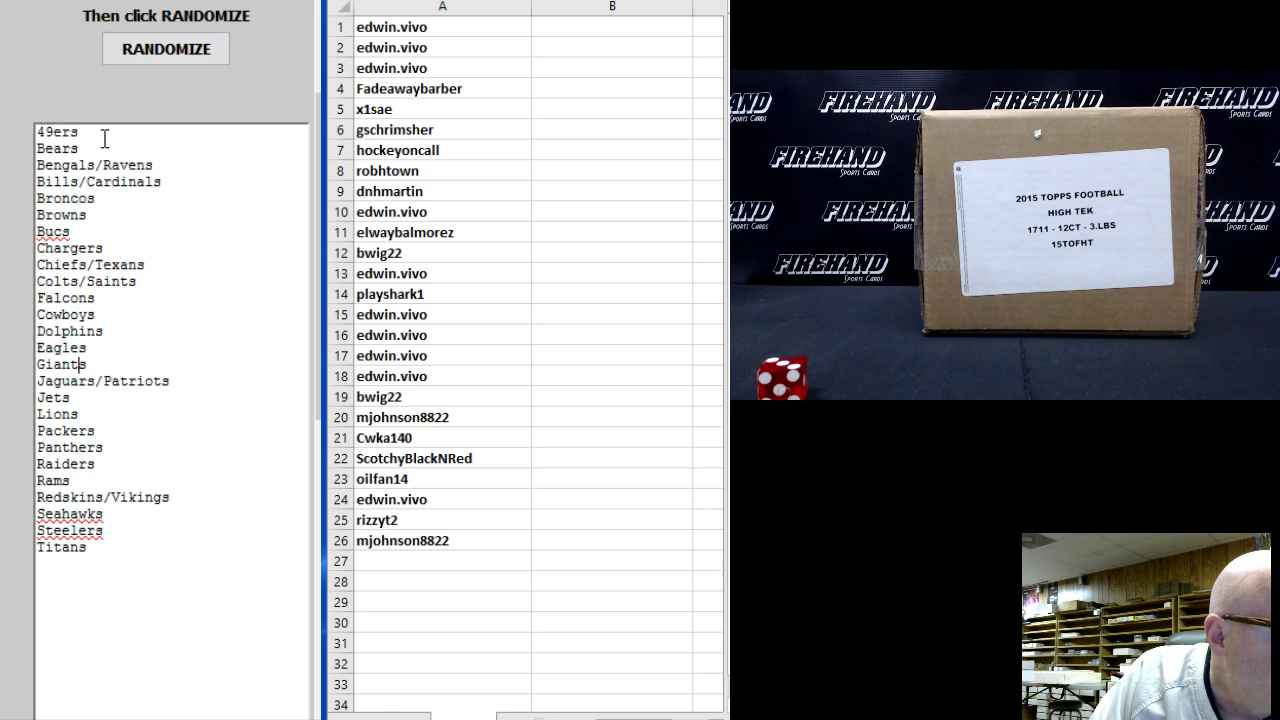
key("Down")
key("Down")
key("Down")
key("Down")
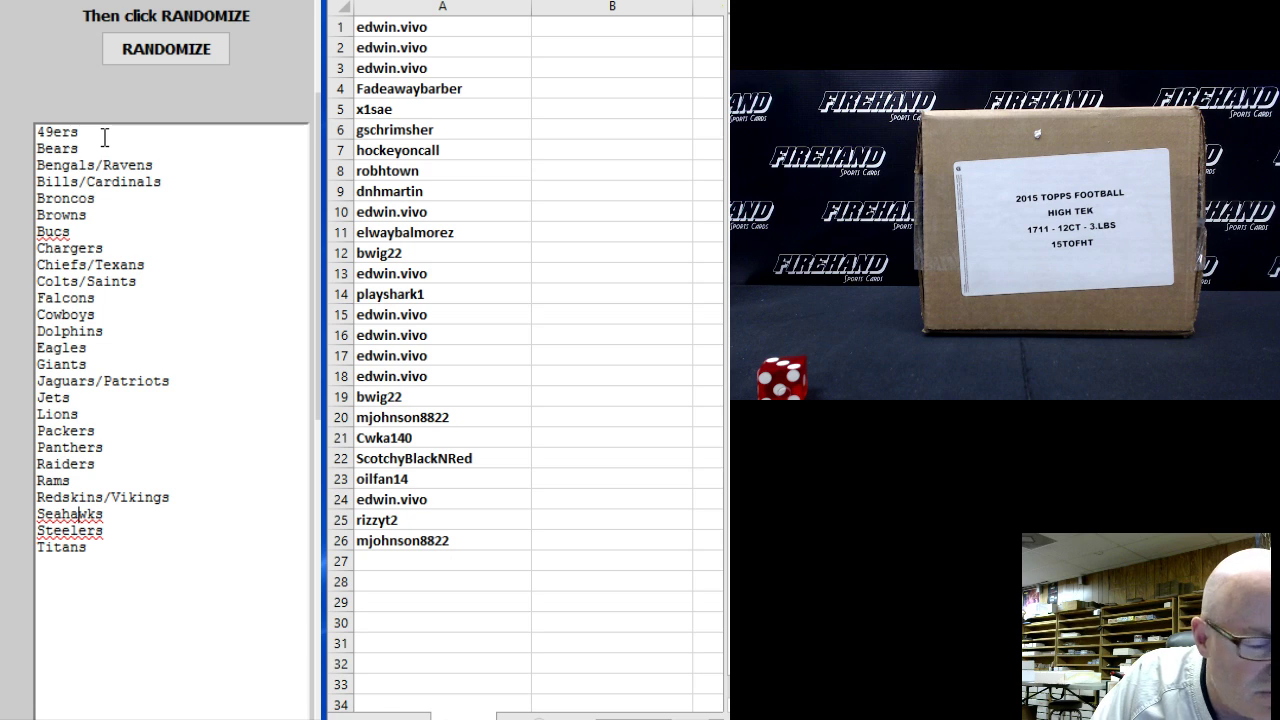
key("ctrl+Home")
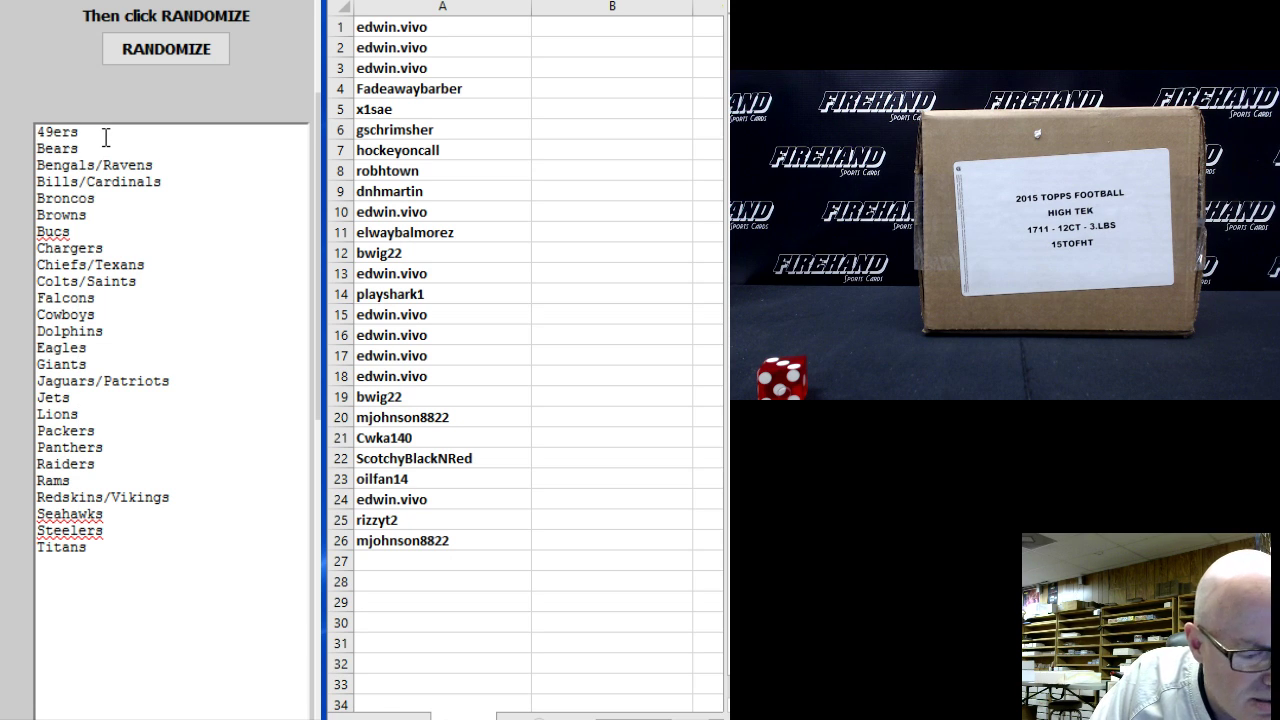
key("Right")
key("Right")
key("Right")
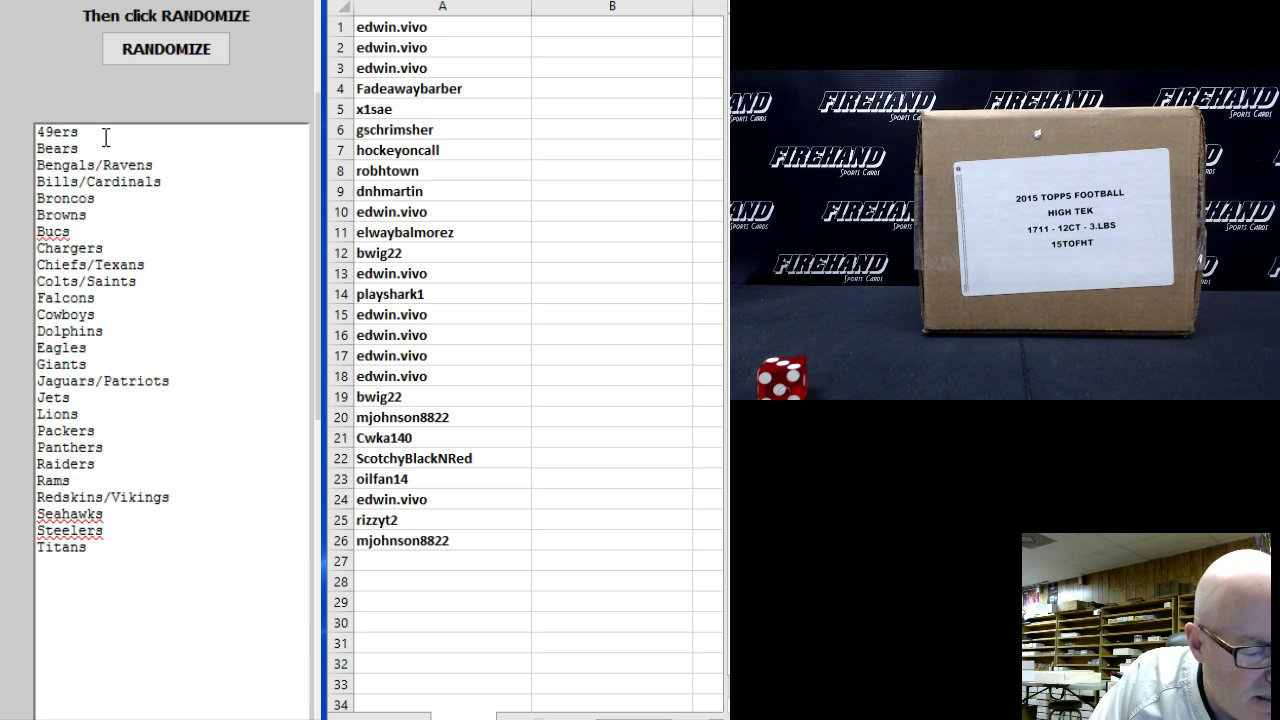
key("Down")
key("Down")
key("Down")
key("Down")
key("Down")
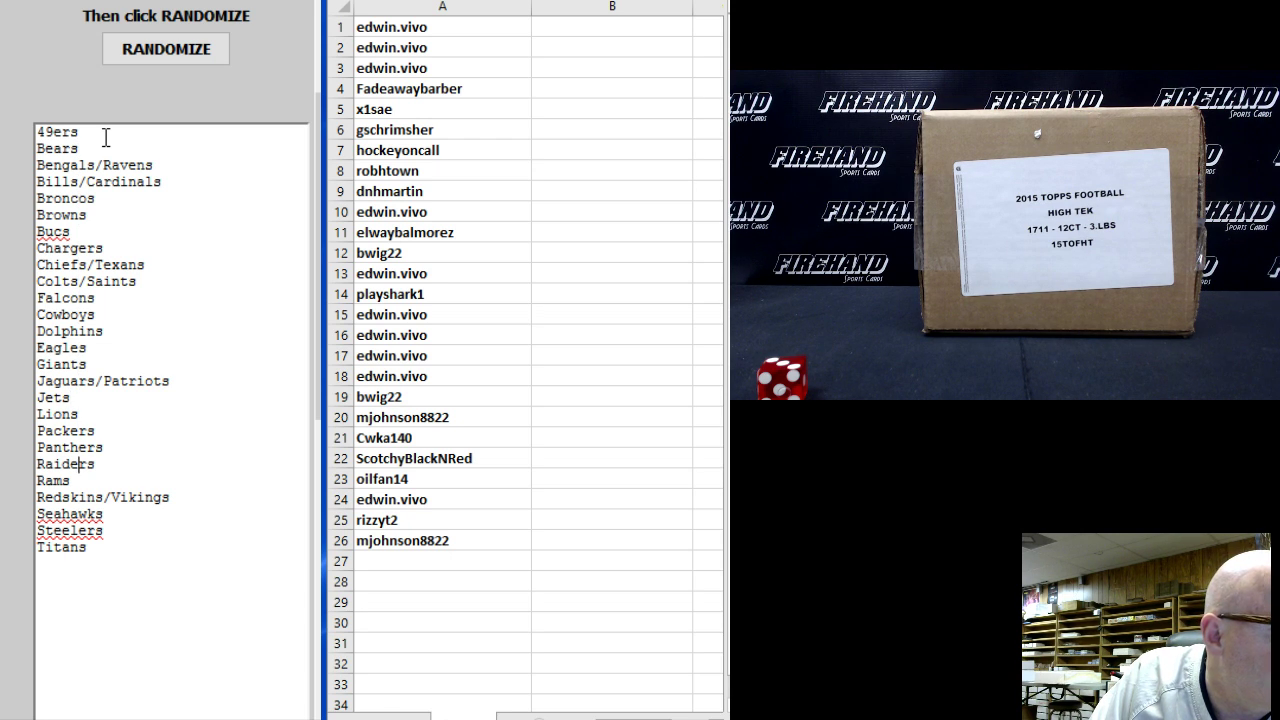
key("Down")
key("Down")
key("Down")
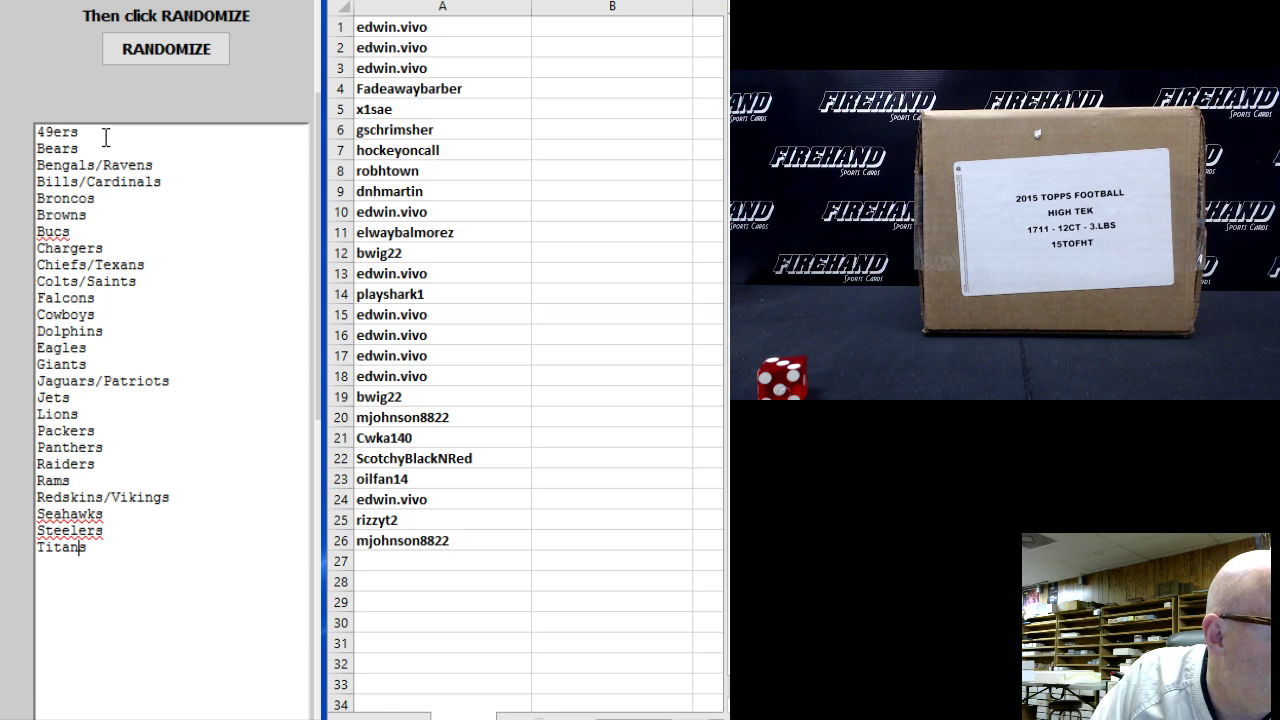
- Randomize the football team list three times
left_click(139, 60)
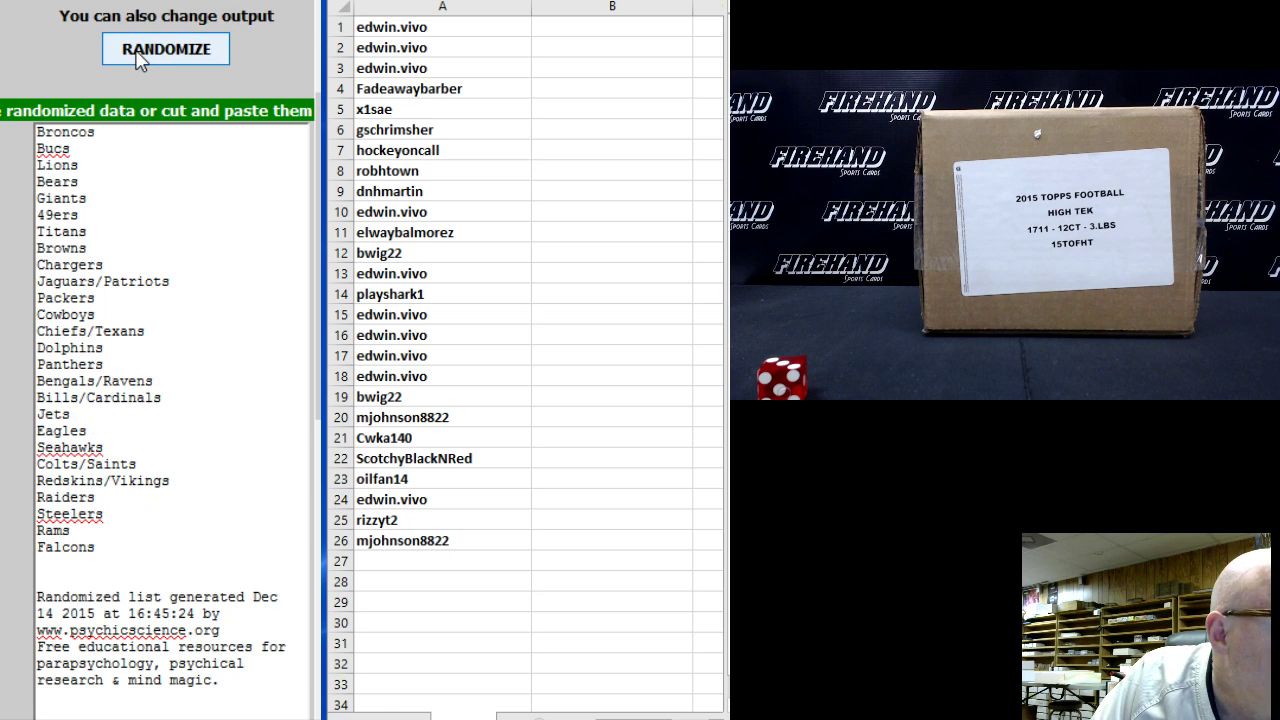
left_click(139, 60)
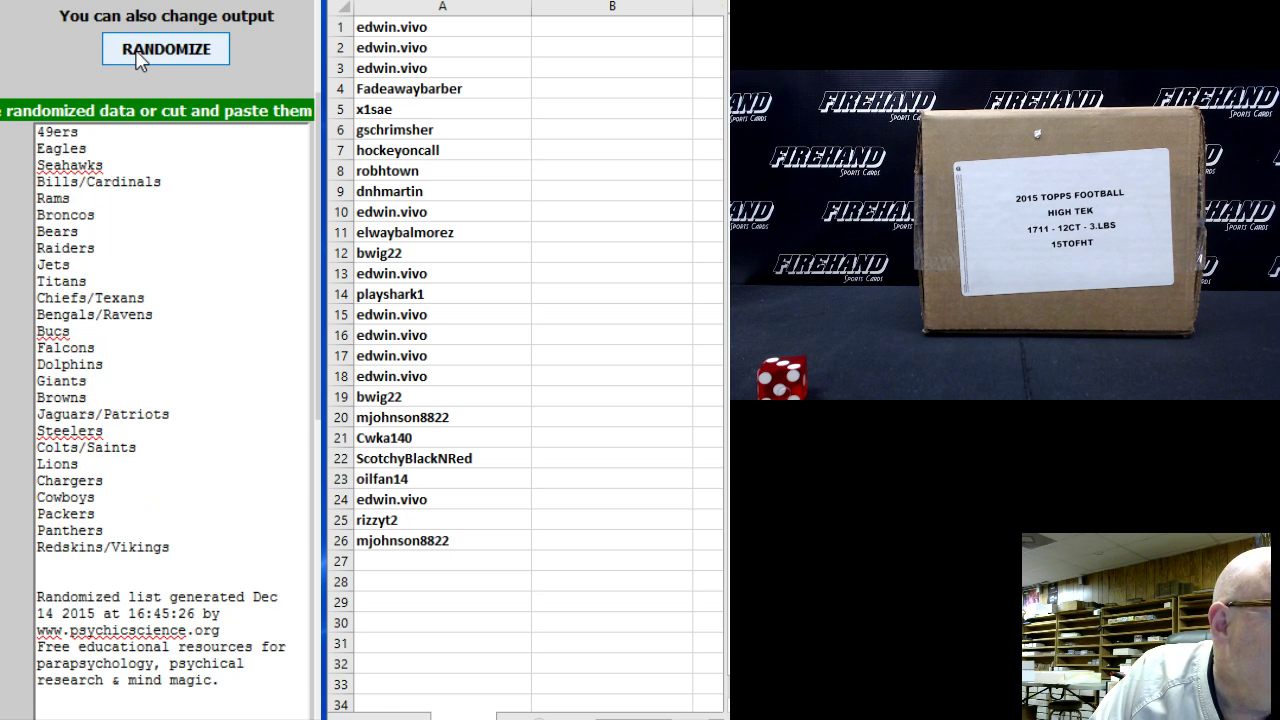
left_click(139, 60)
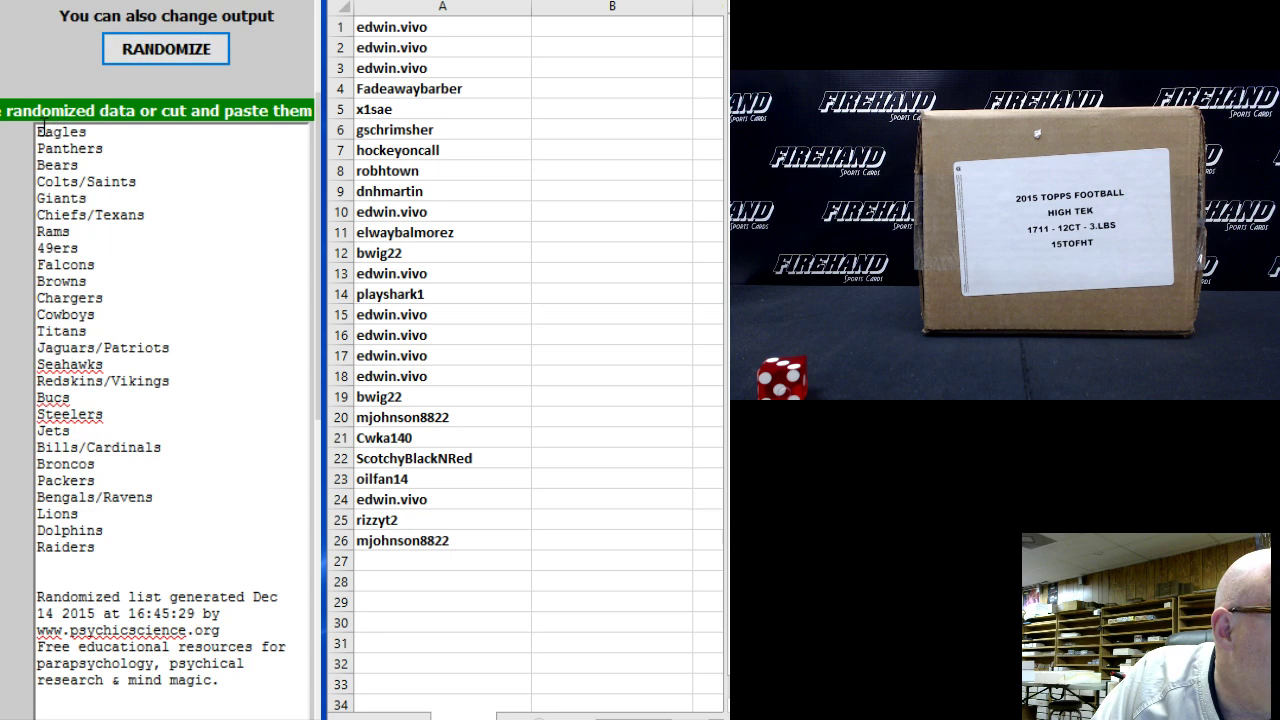
- Copy the randomized team names, without the generator's footer text, into column B of the spreadsheet starting at B1
left_click_drag(38, 132, 183, 540)
key("ctrl+c")
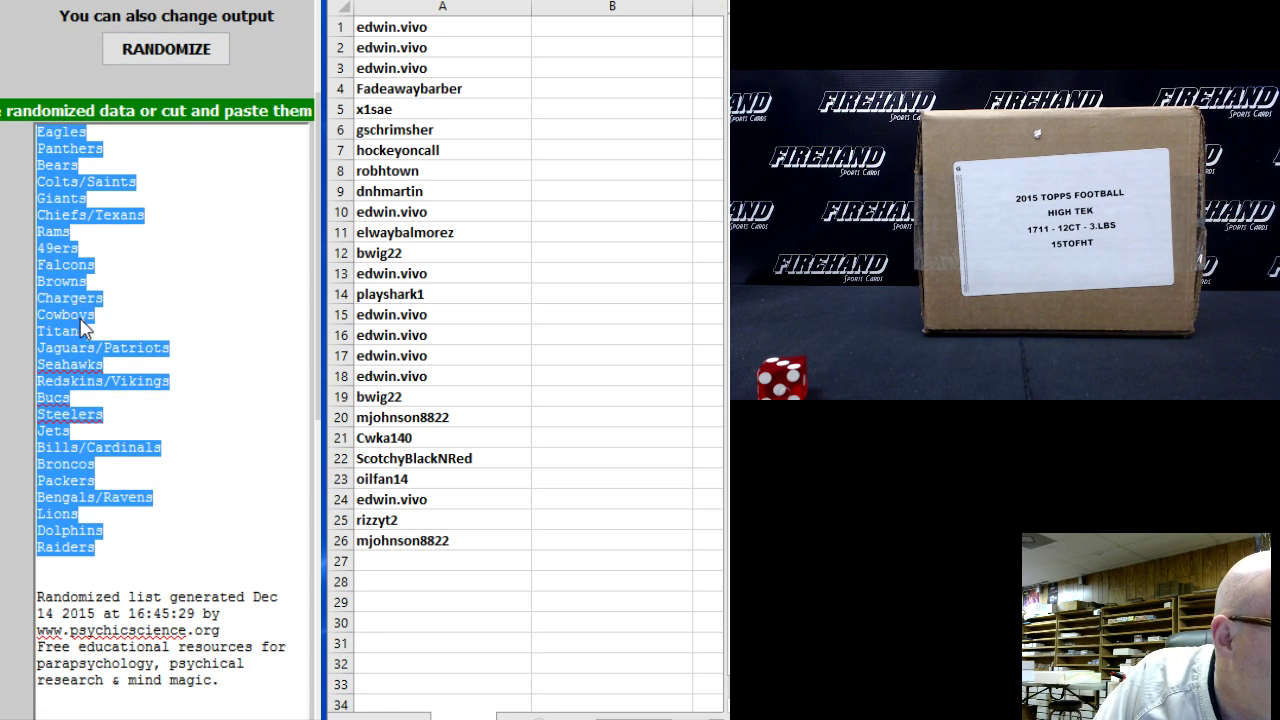
left_click(576, 28)
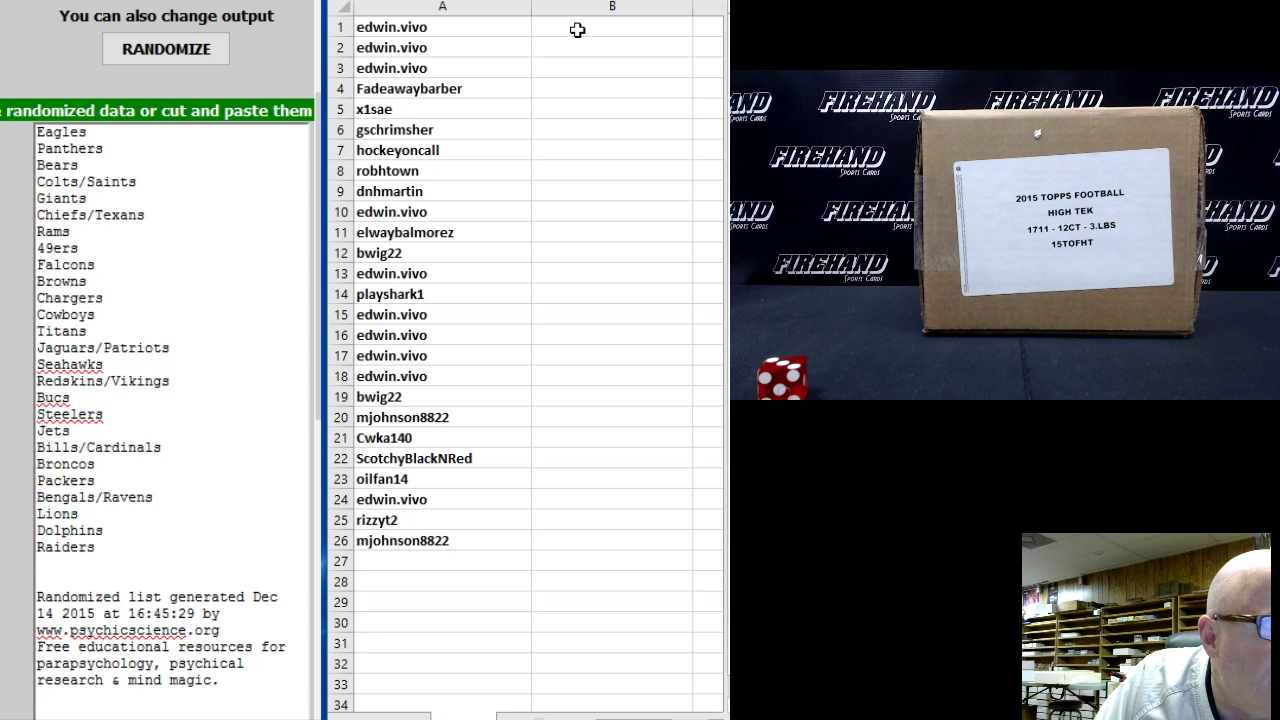
right_click(577, 25)
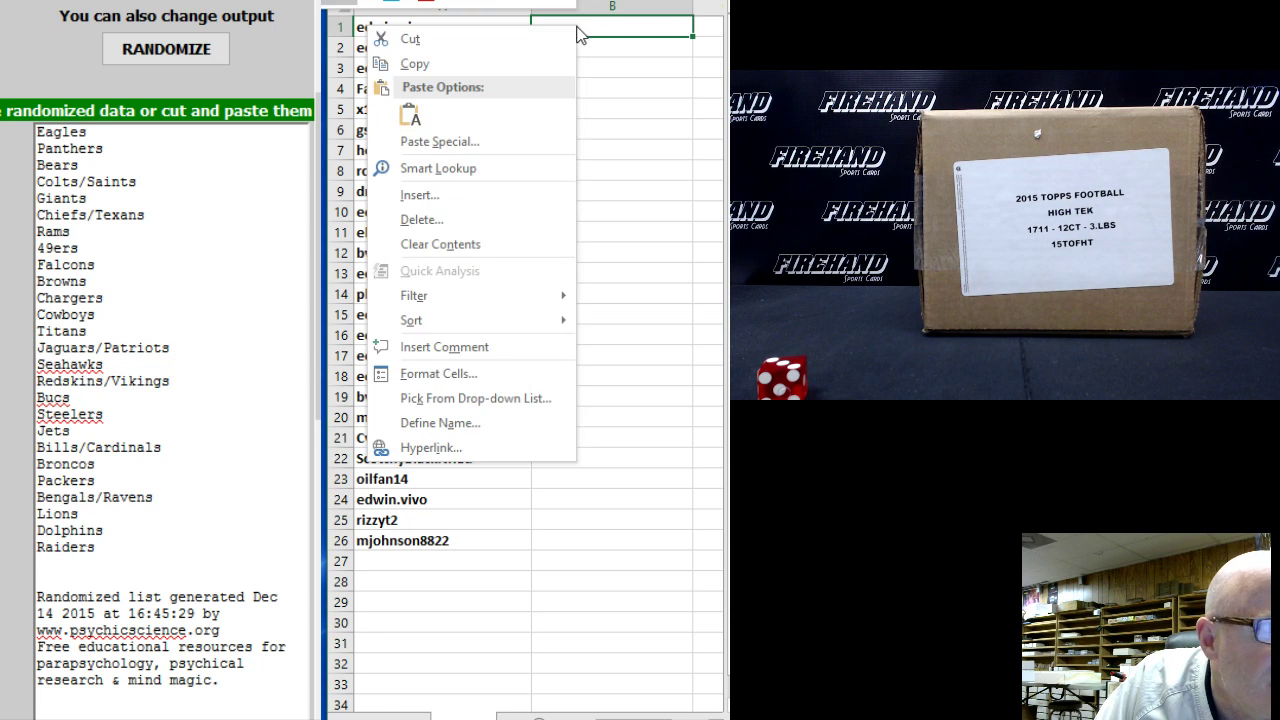
left_click(403, 116)
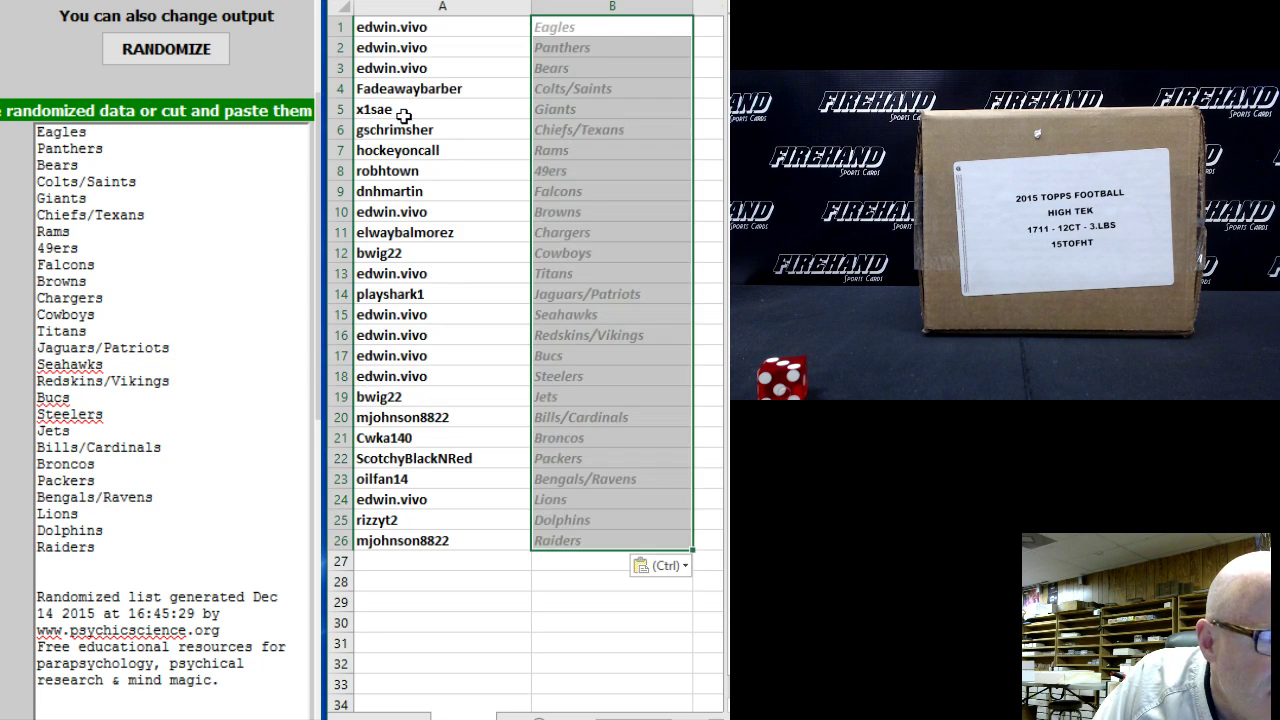
- Review each username and its paired football team row by row, from A1 down to A26
left_click(487, 27)
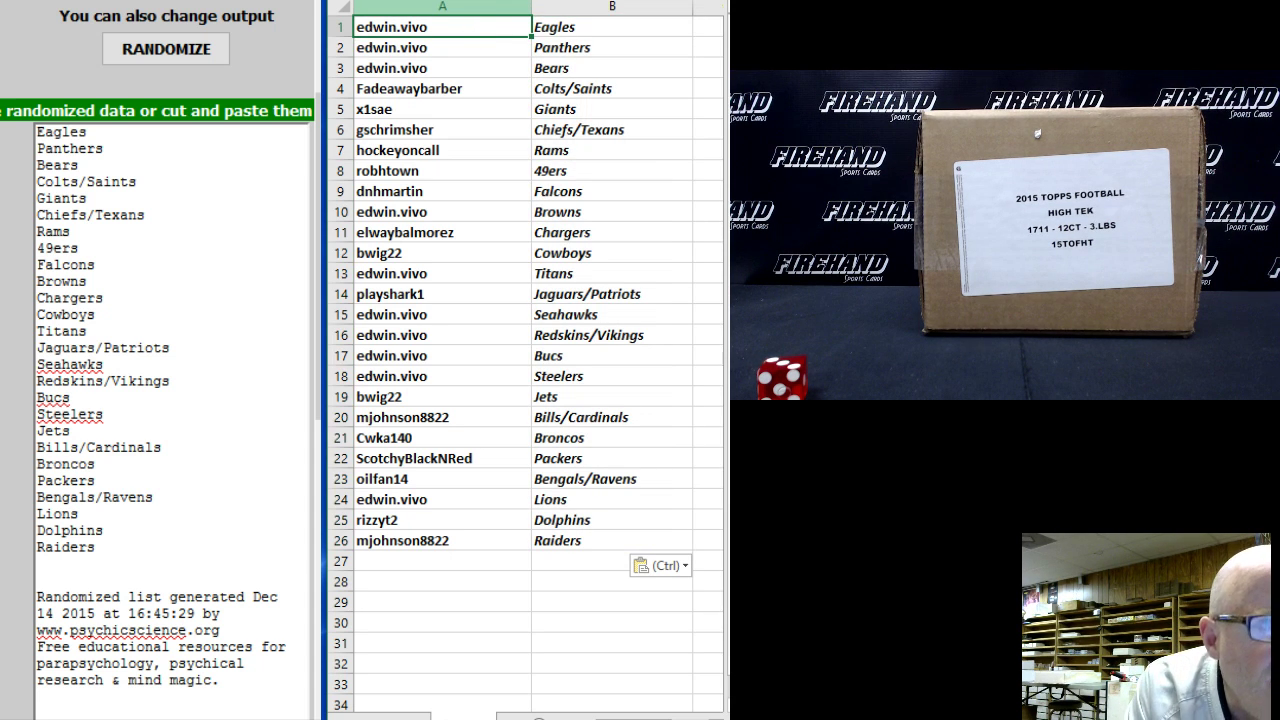
key("Down")
key("Down")
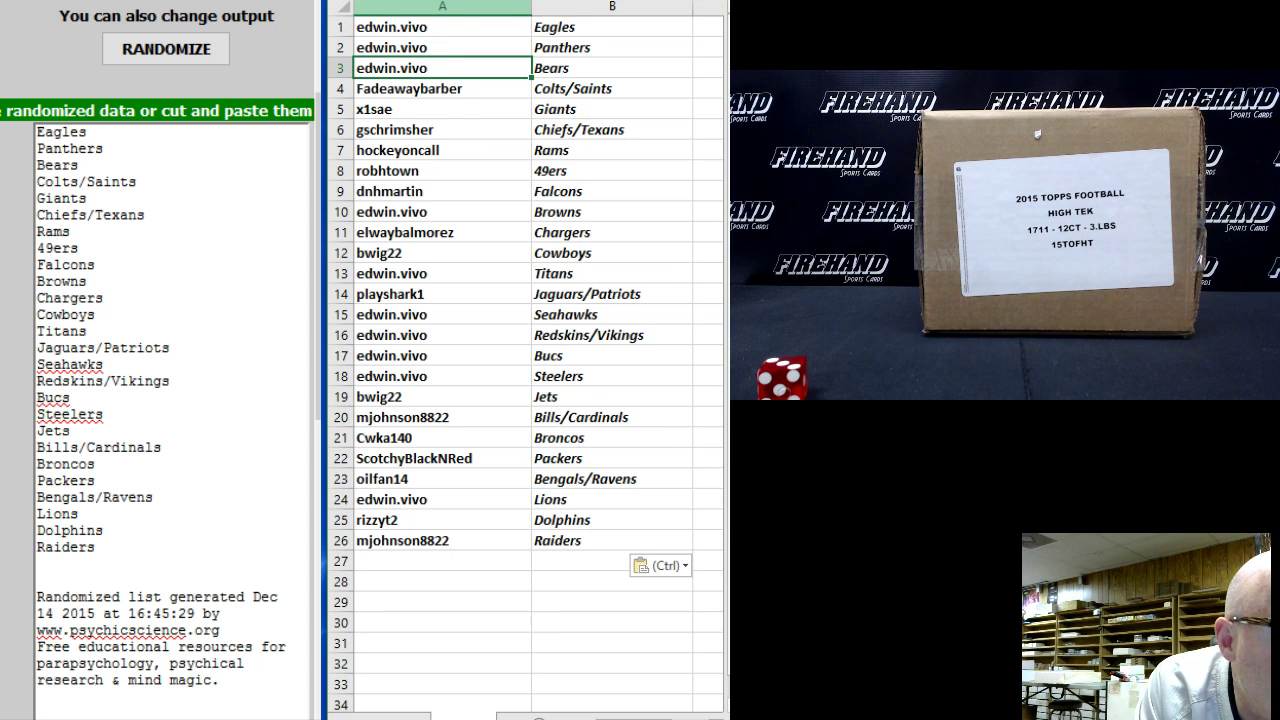
key("Down")
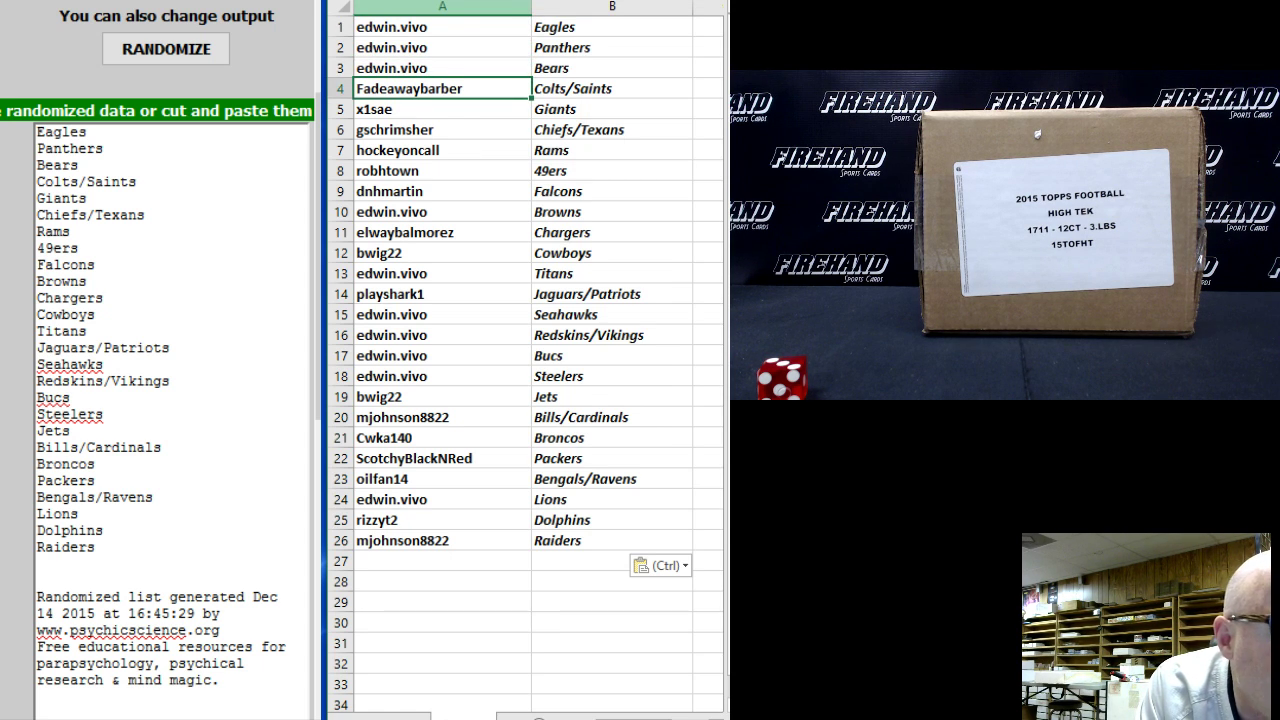
key("Down")
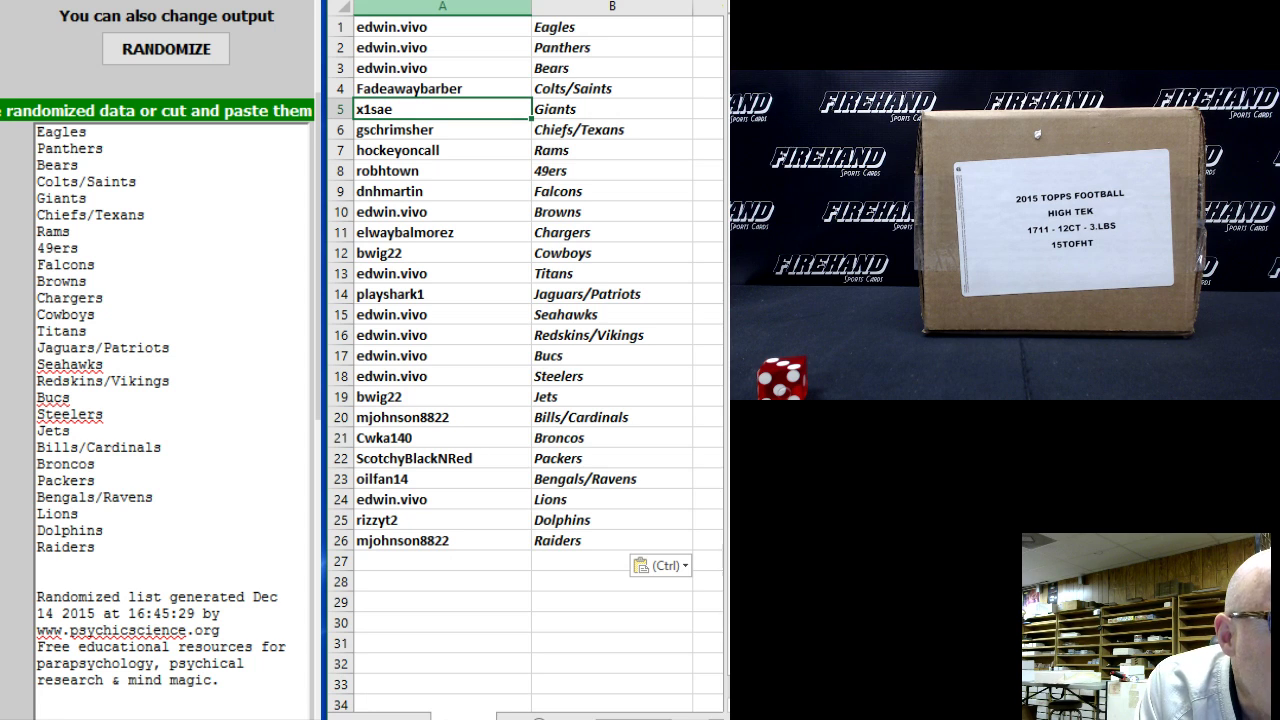
key("Down")
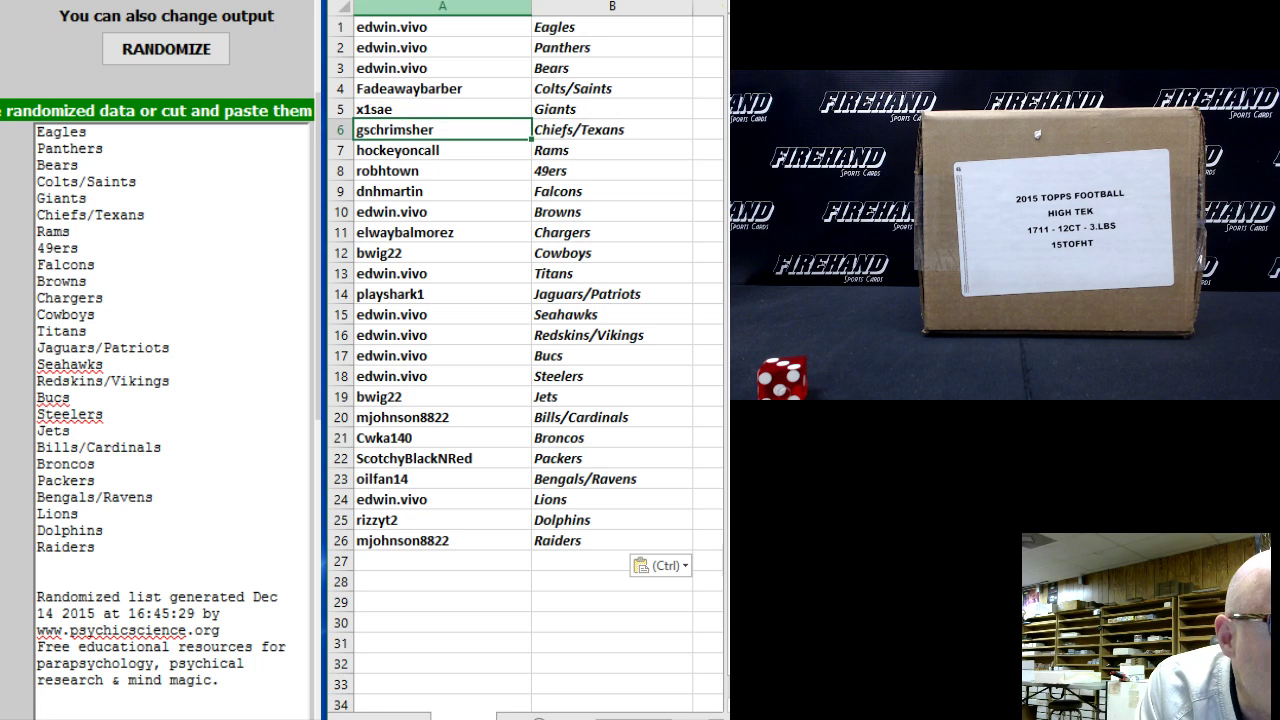
key("Down")
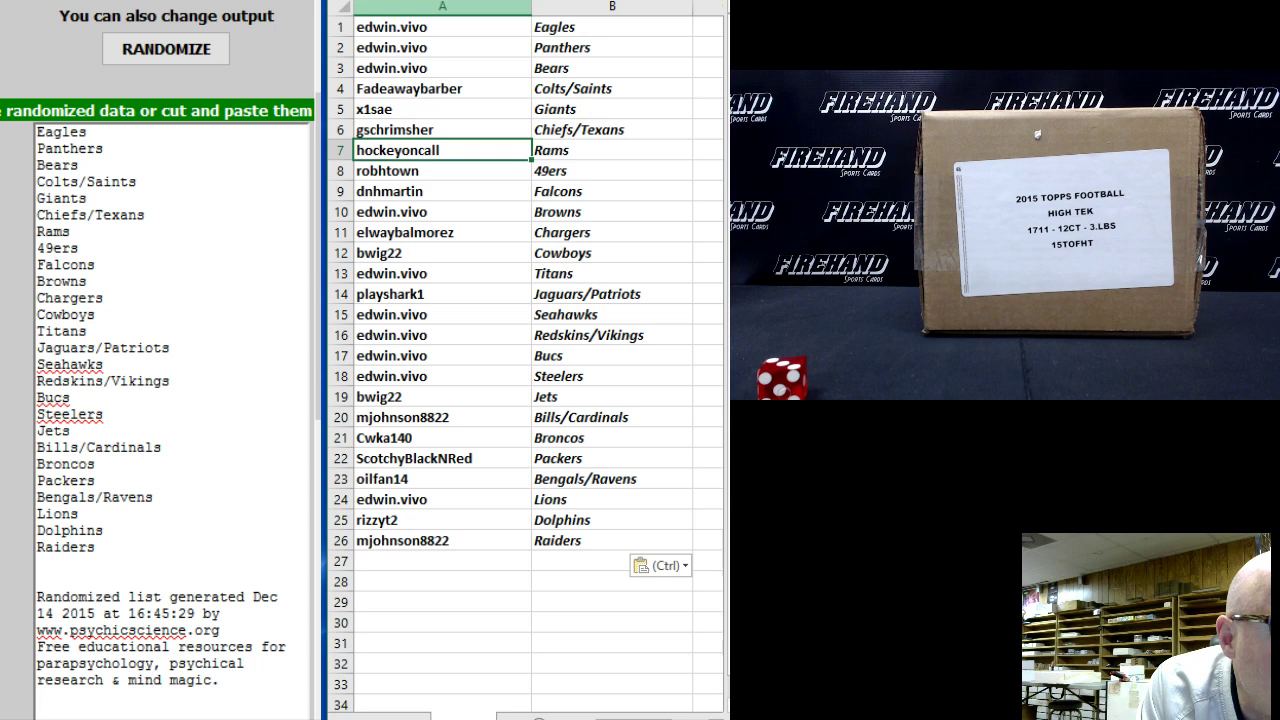
key("Down")
key("Down")
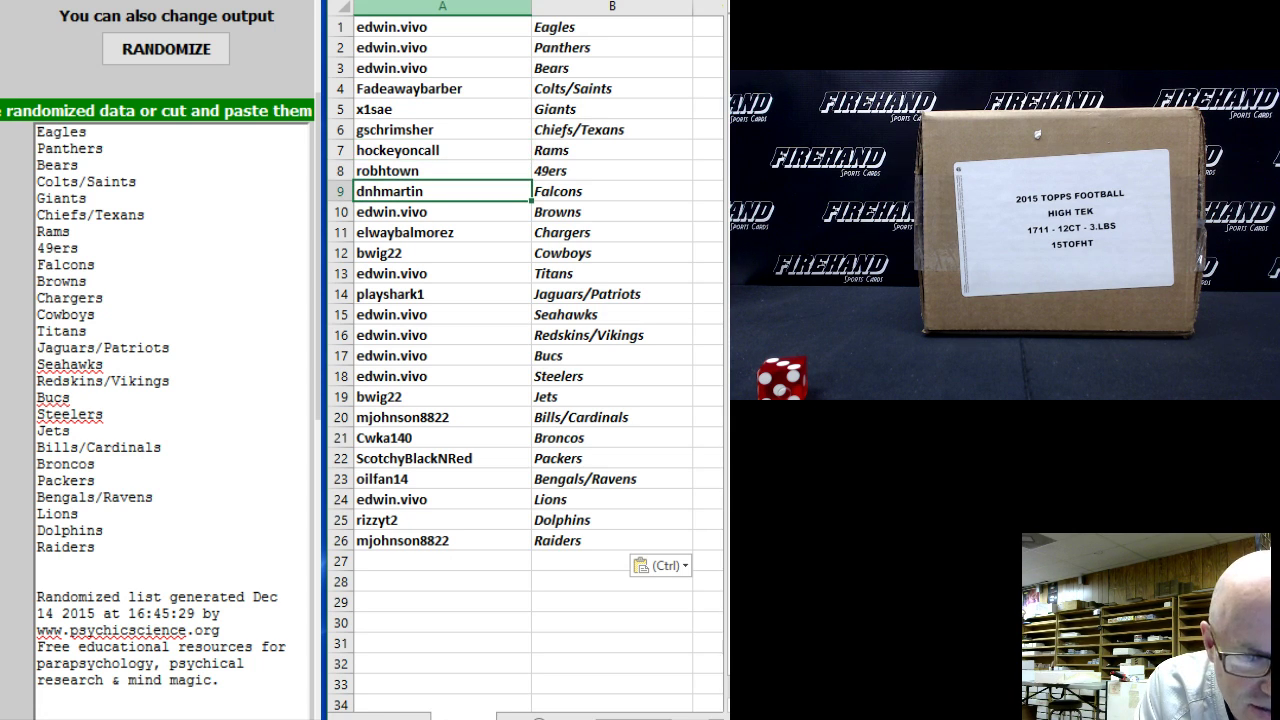
key("Down")
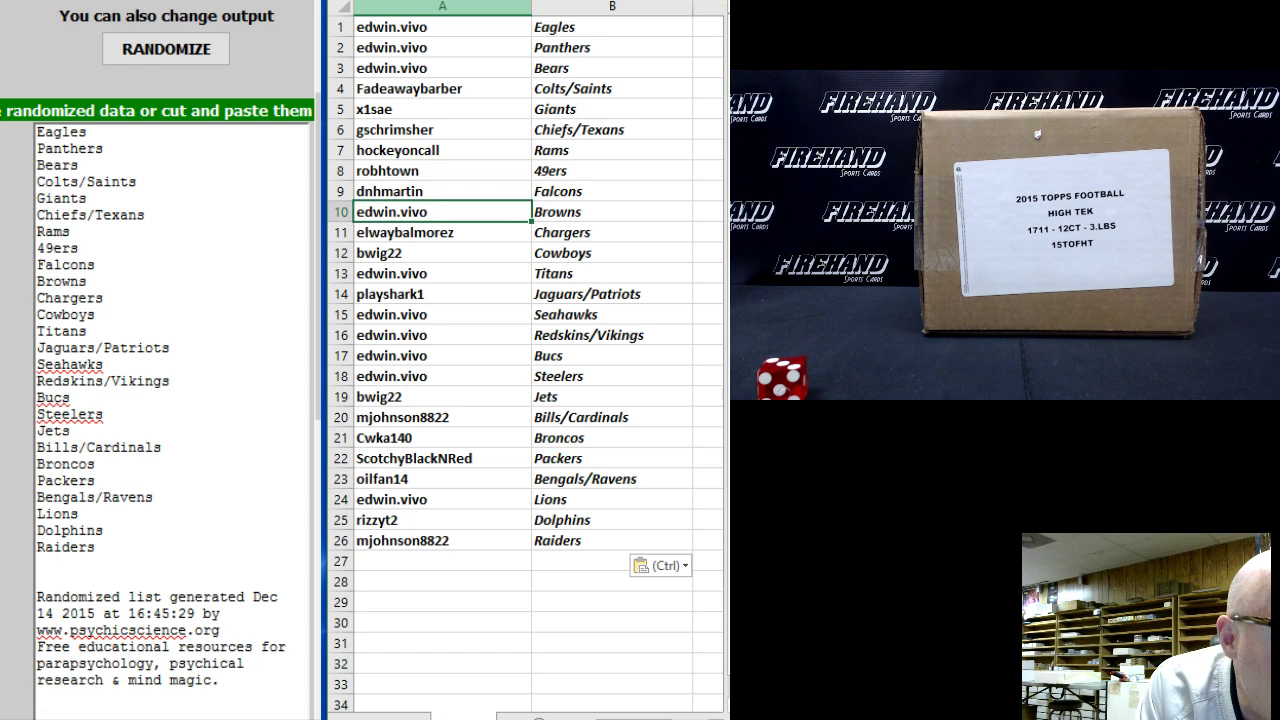
key("Down")
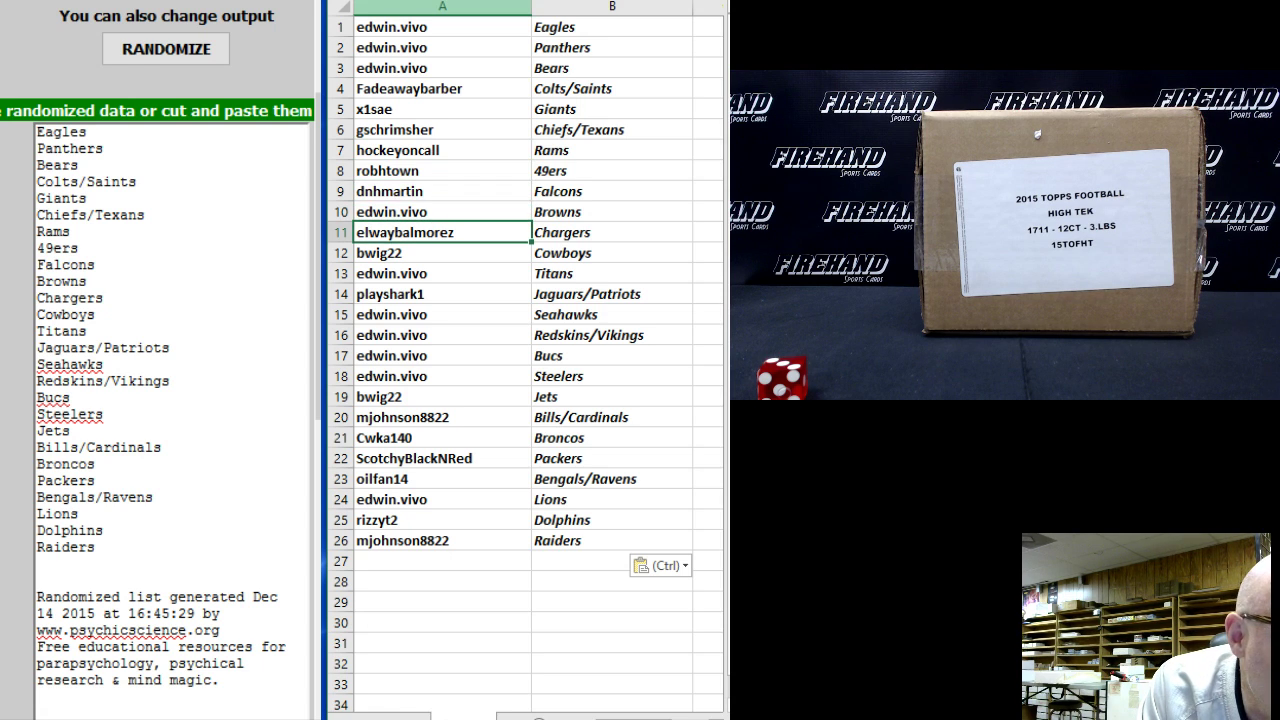
key("Down")
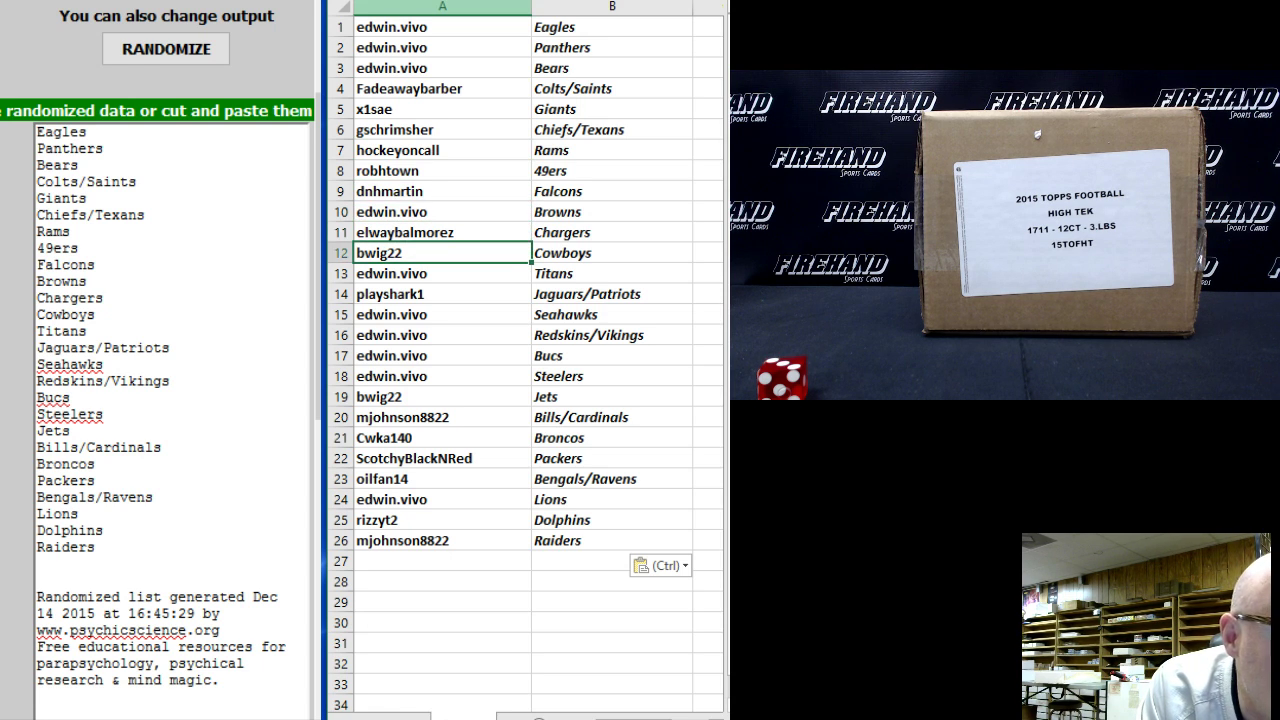
key("Down")
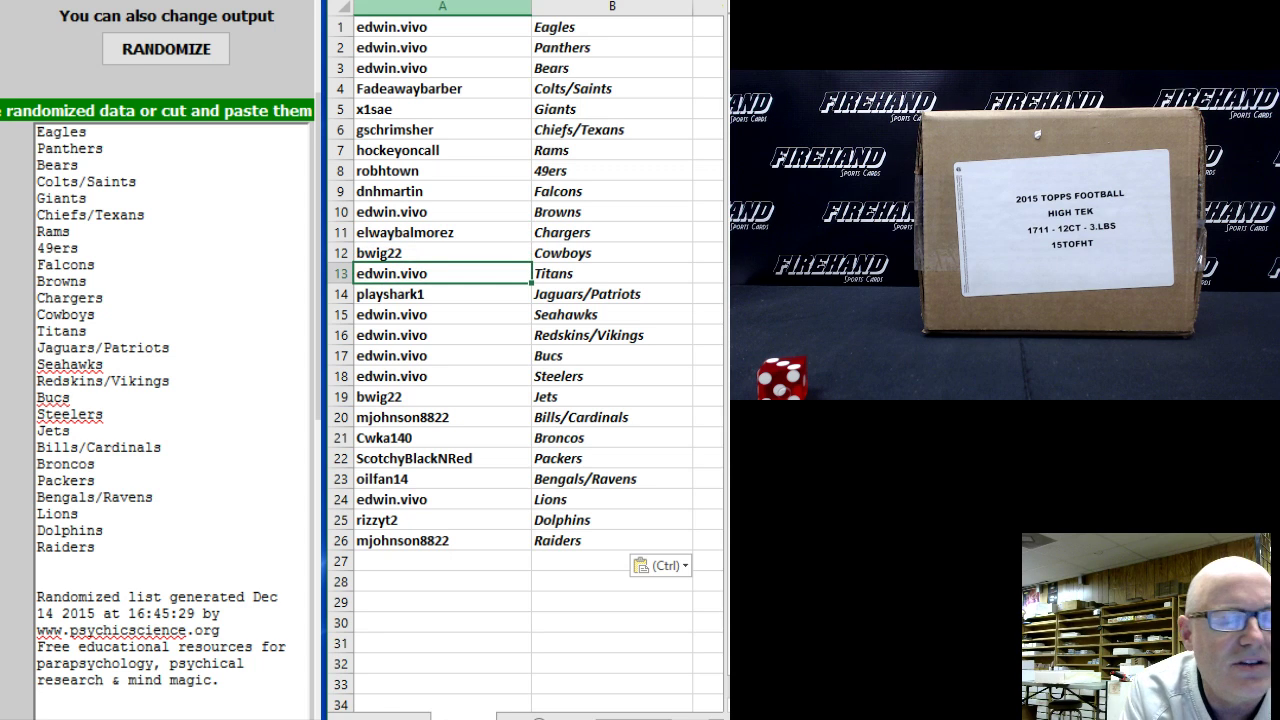
key("Down")
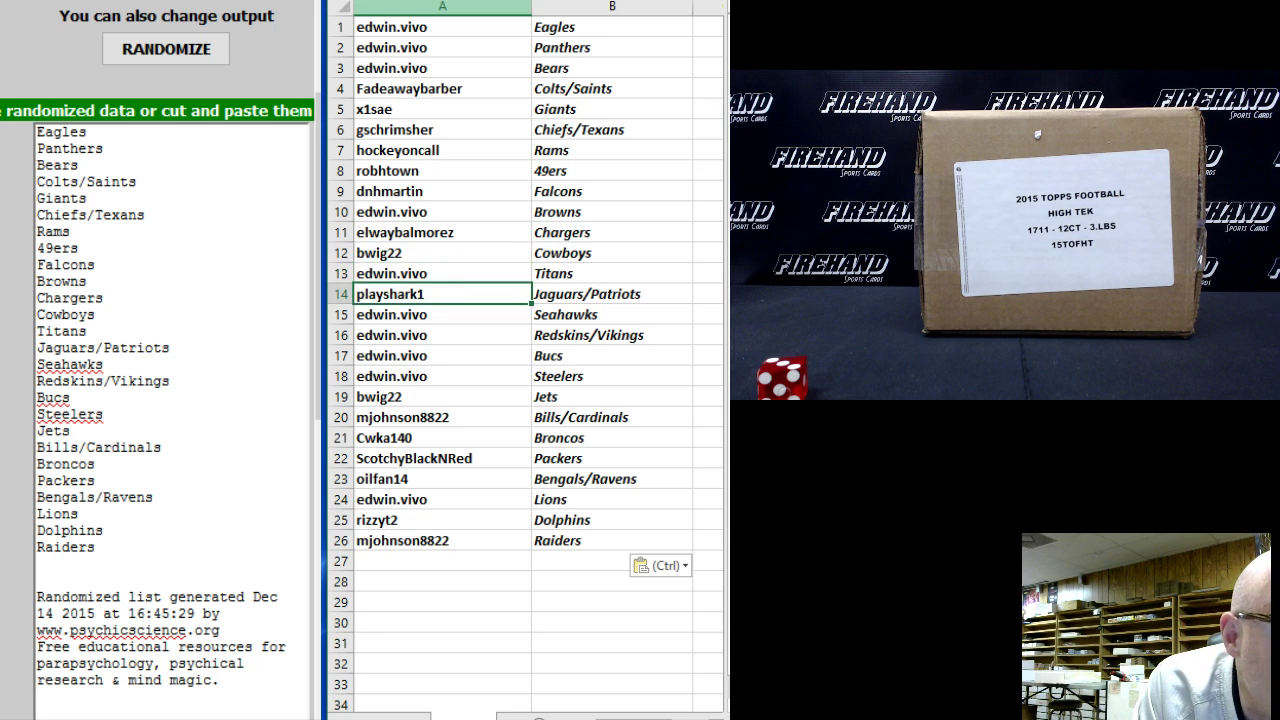
key("Down")
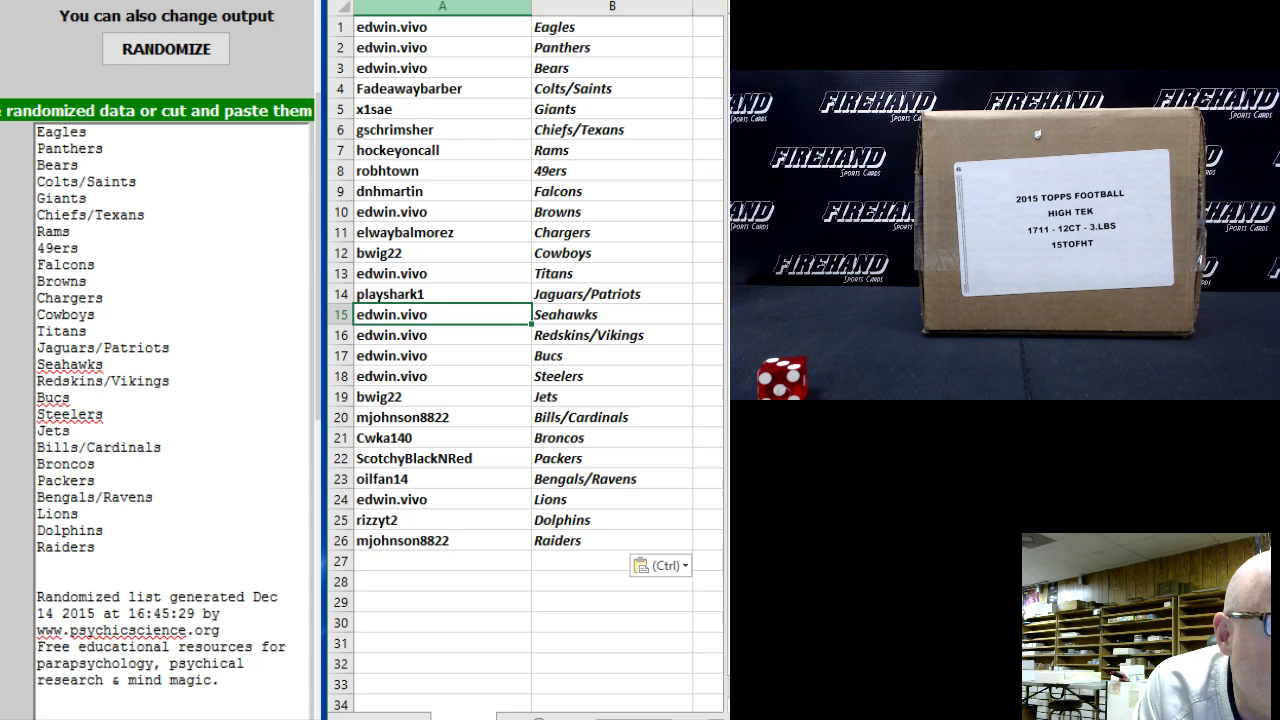
key("Down")
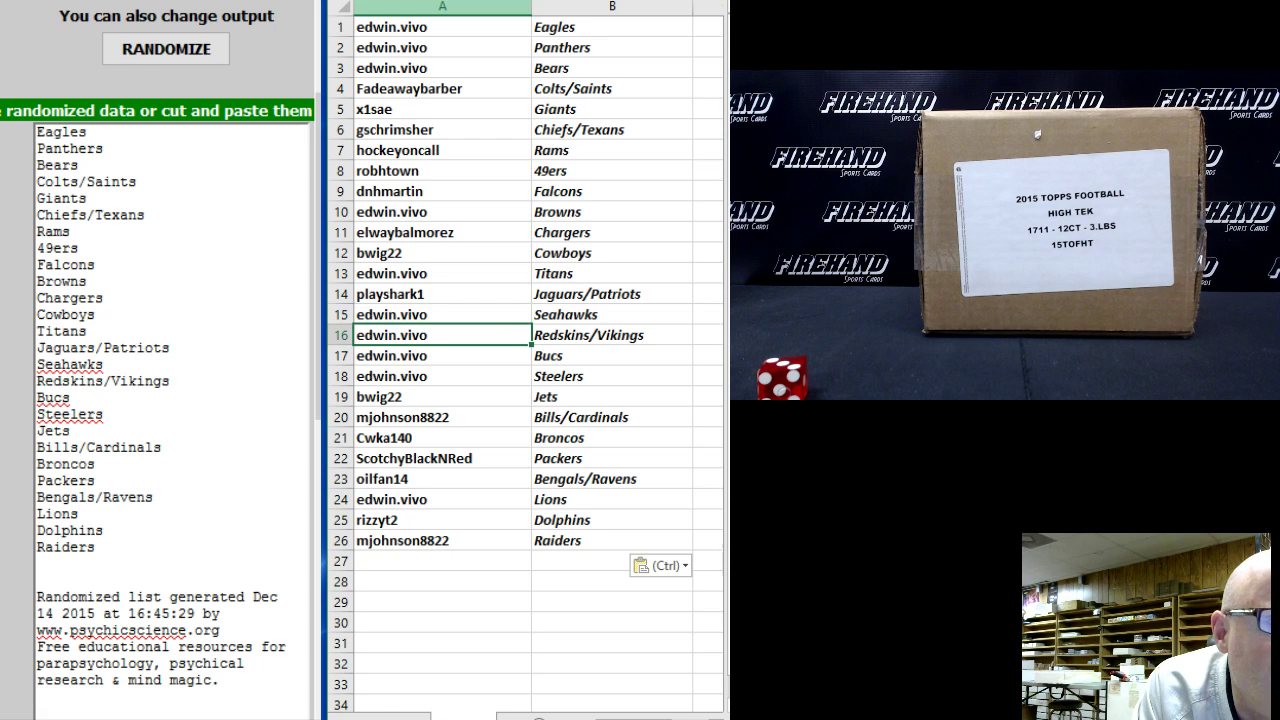
key("Down")
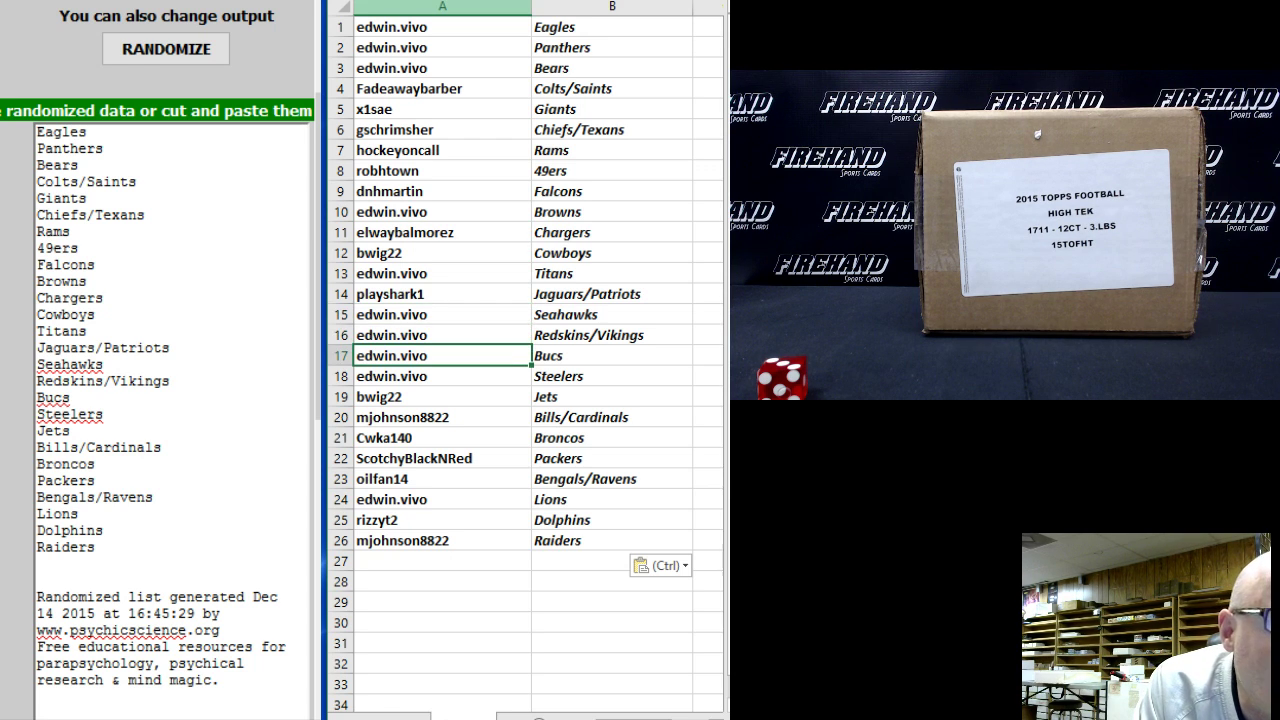
key("Down")
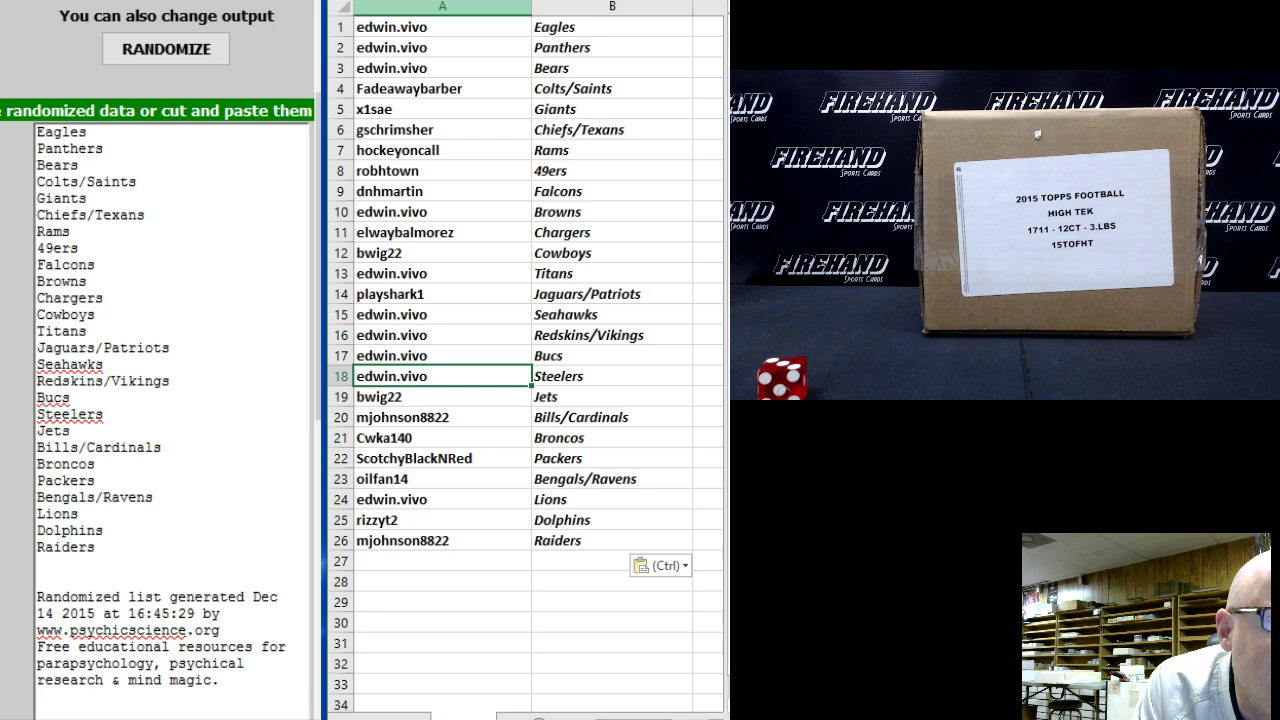
key("Down")
key("Down")
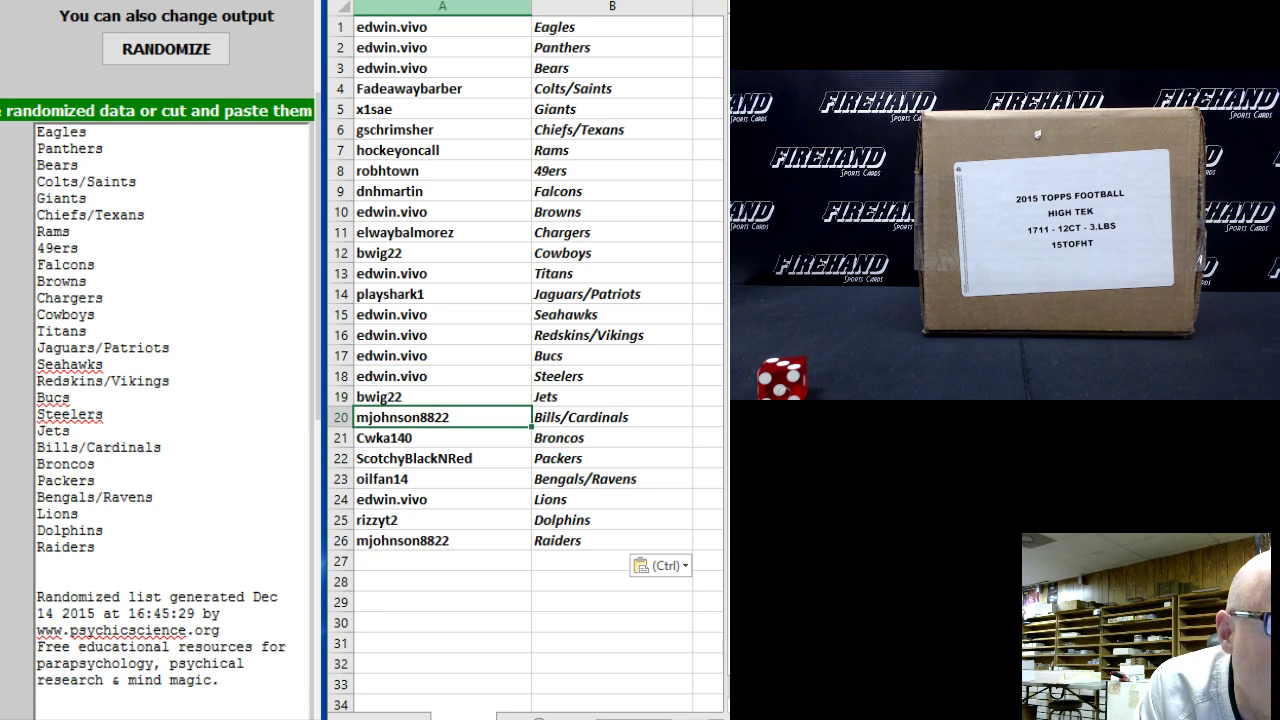
key("Down")
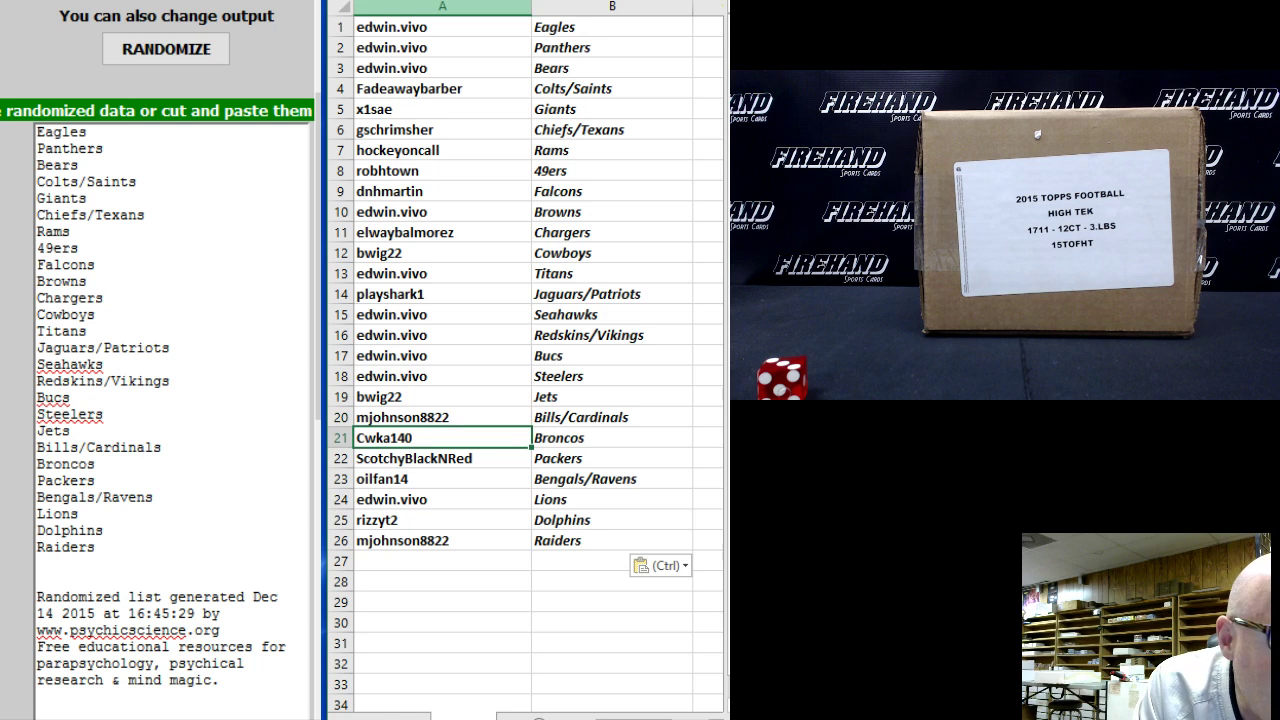
key("Down")
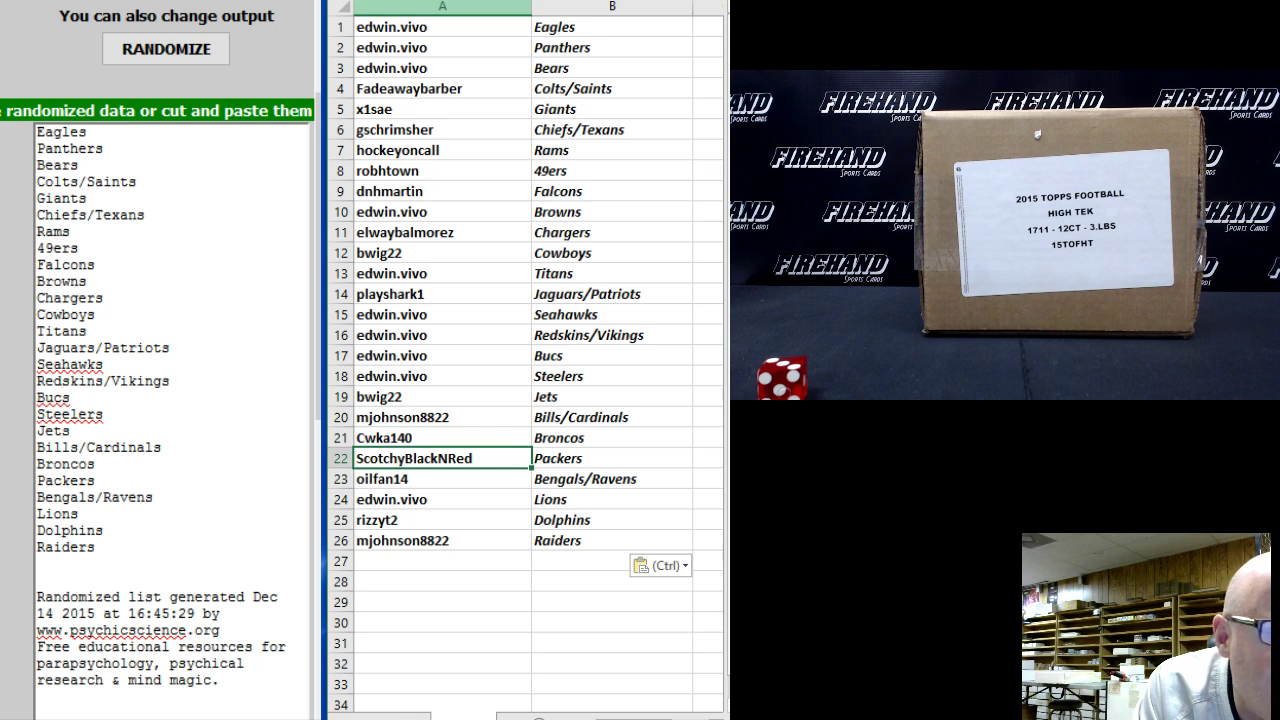
key("Down")
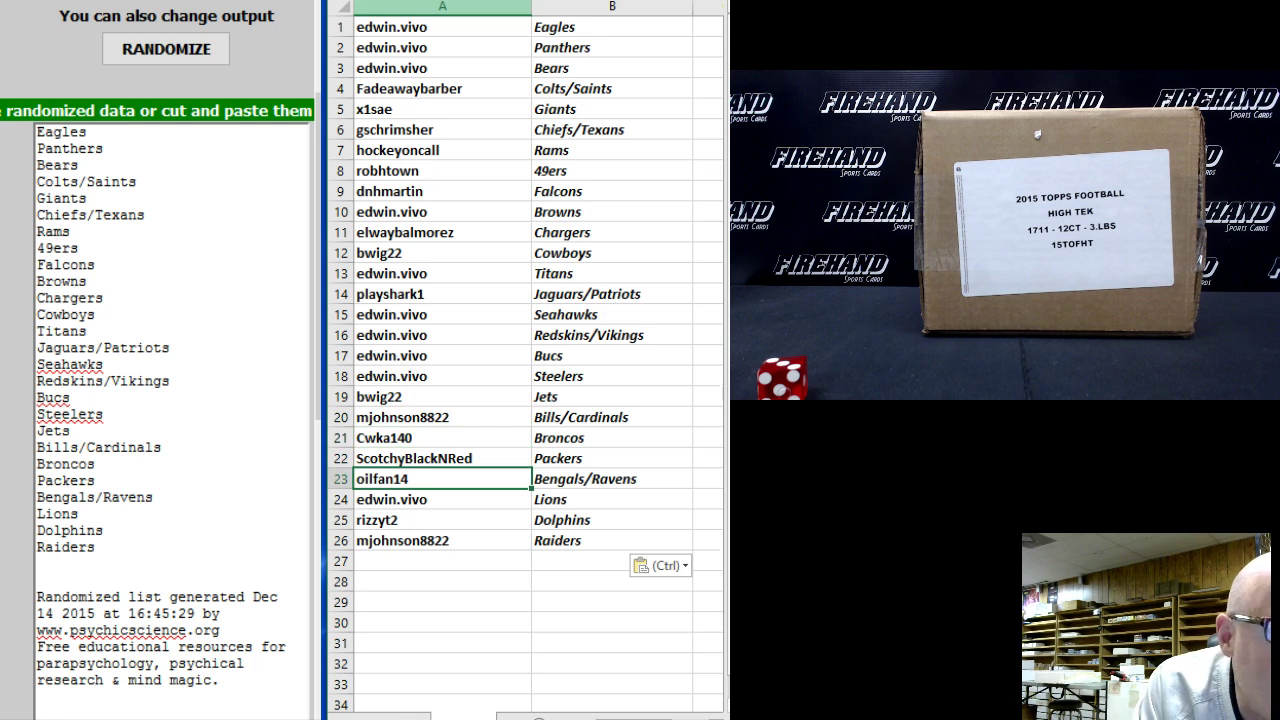
key("Down")
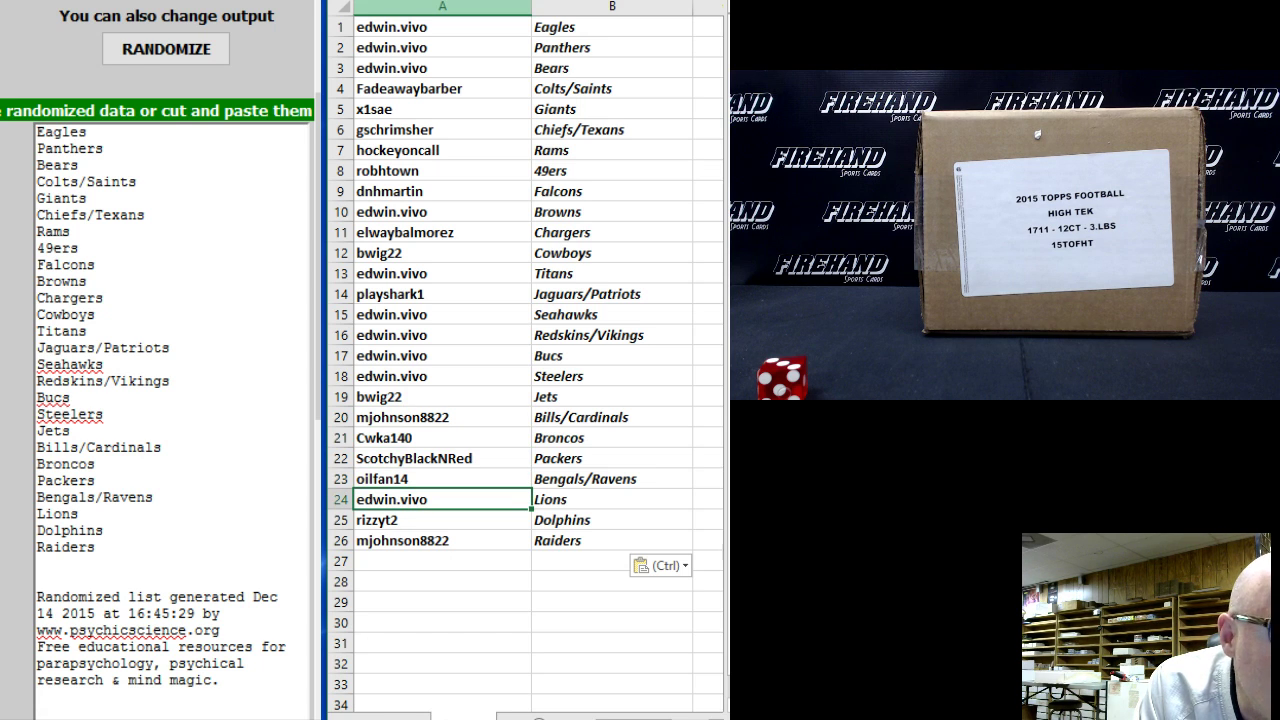
key("Down")
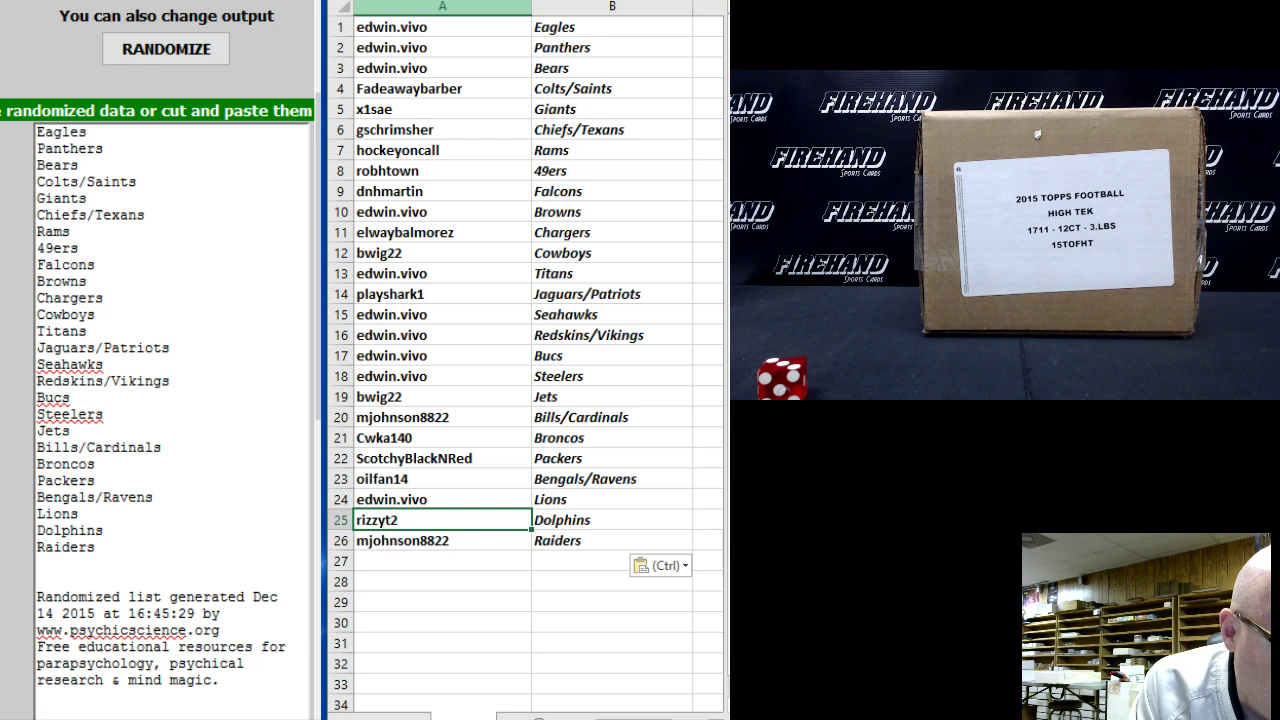
key("Down")
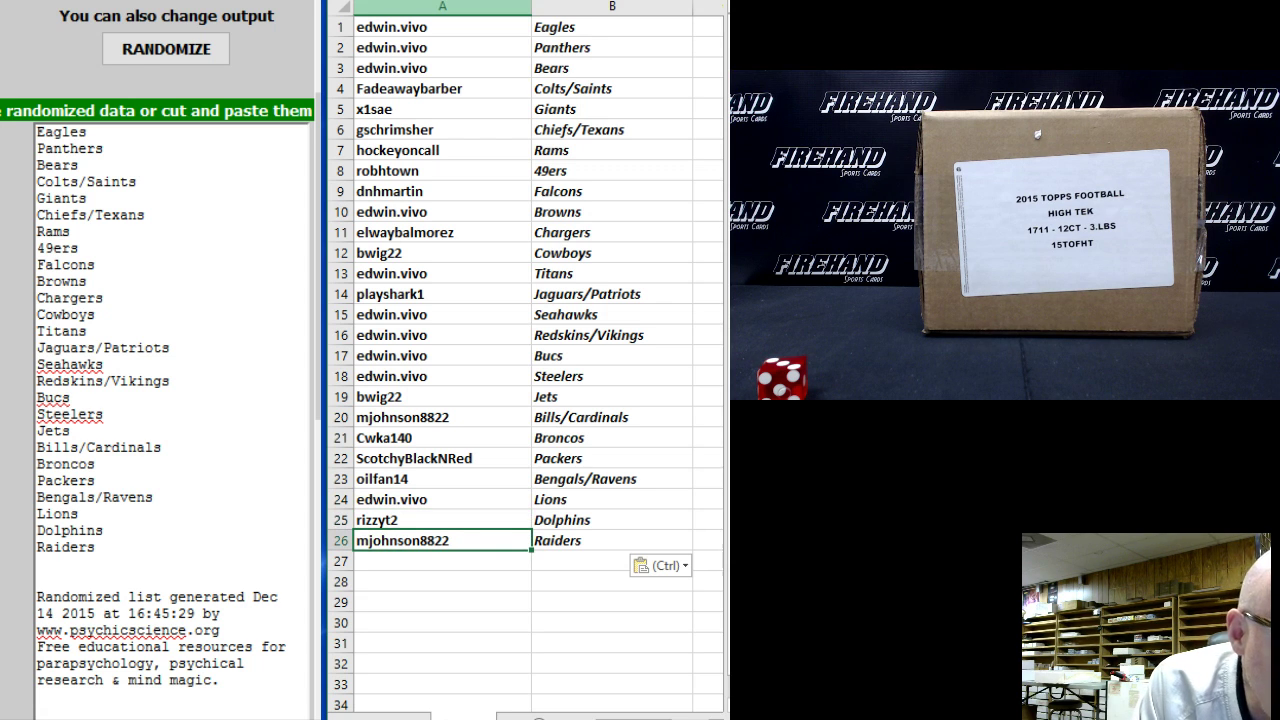